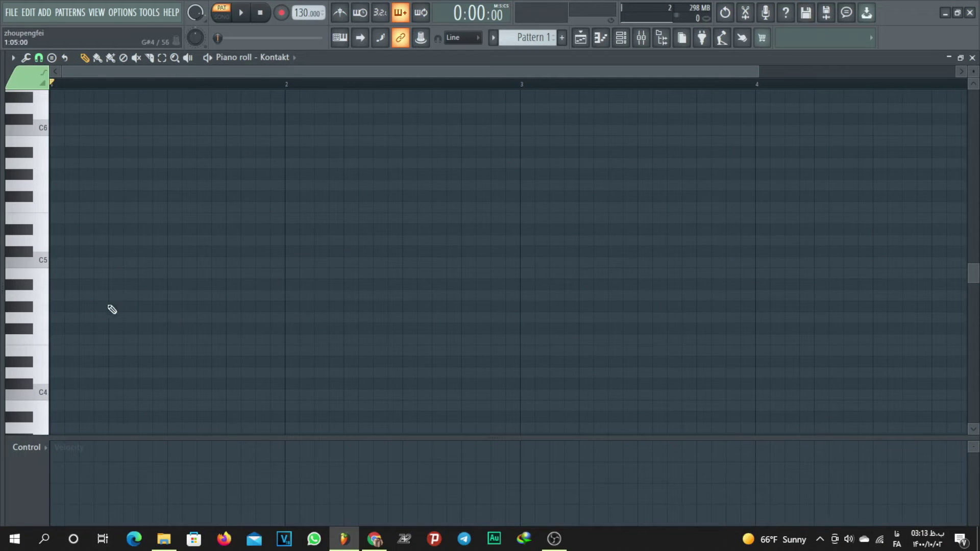
Stack full-bar notes A4, B4, C5, D5, E5, F5, G5 and A5 in bar 1 of the Kontakt piano roll.
click(54, 297)
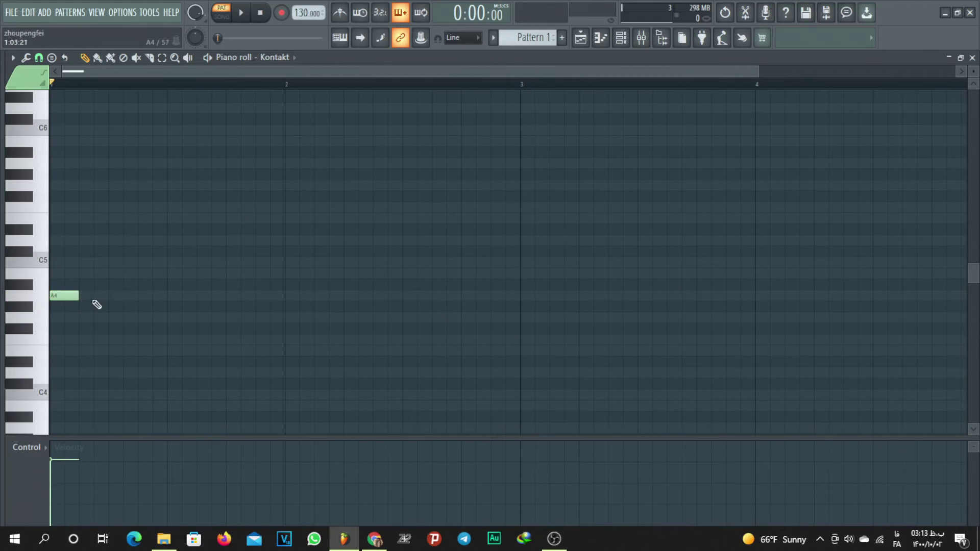
drag(79, 296, 287, 298)
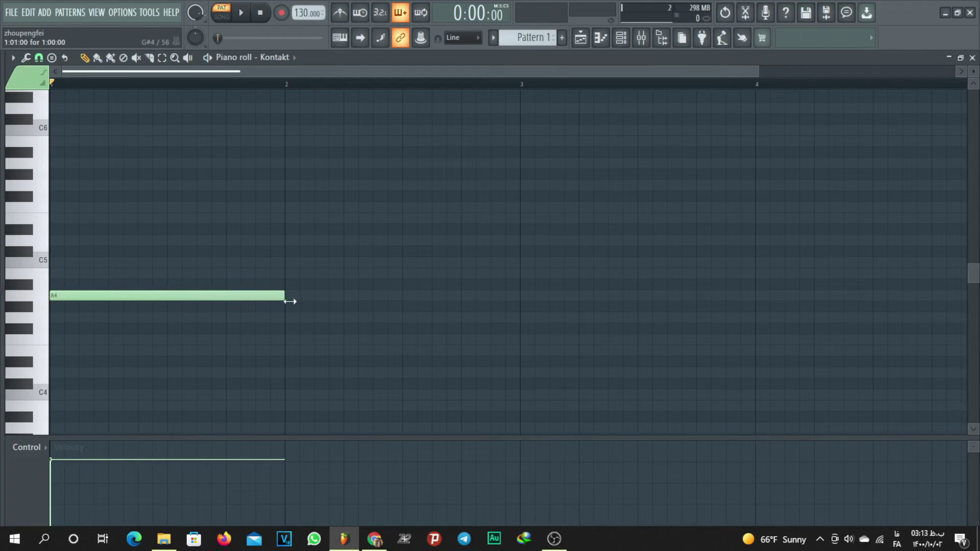
click(54, 273)
click(54, 262)
click(54, 241)
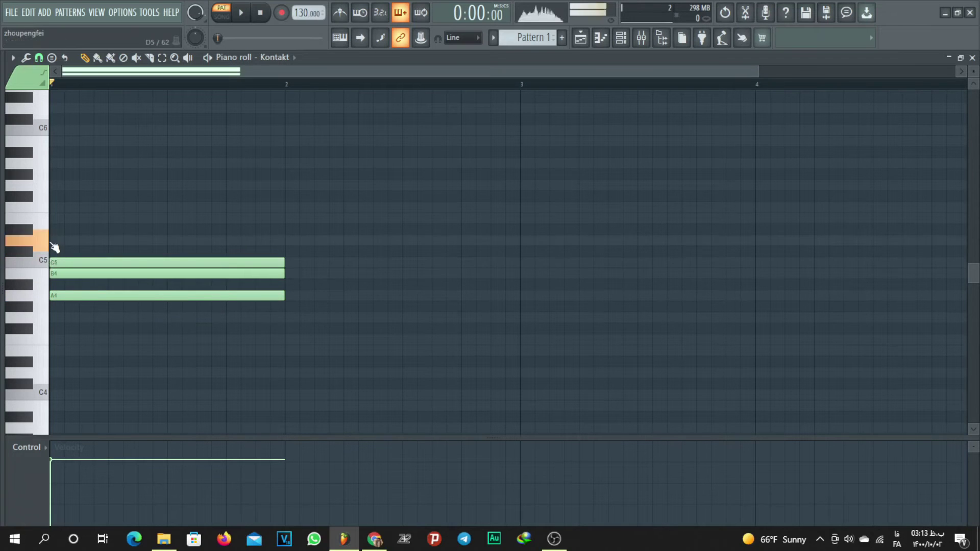
click(53, 219)
click(52, 208)
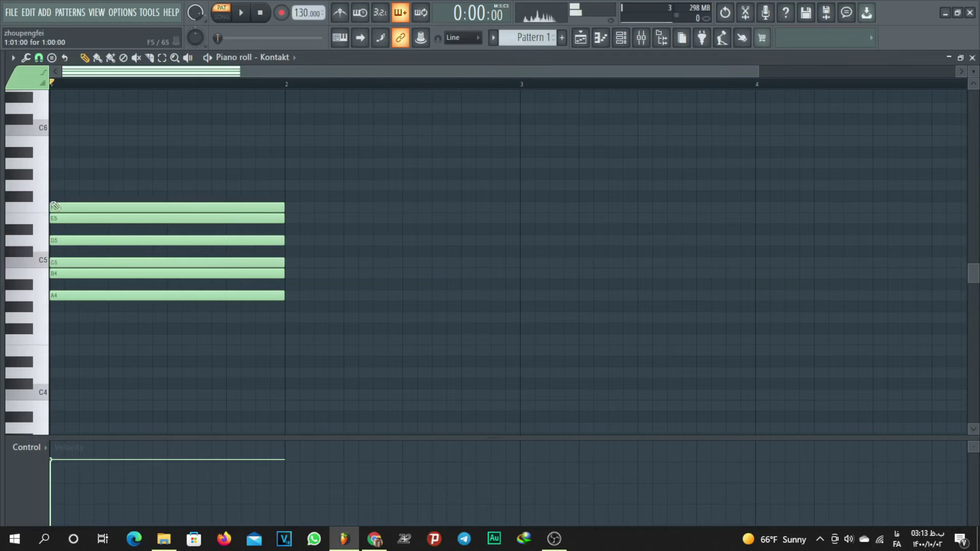
click(51, 186)
click(54, 163)
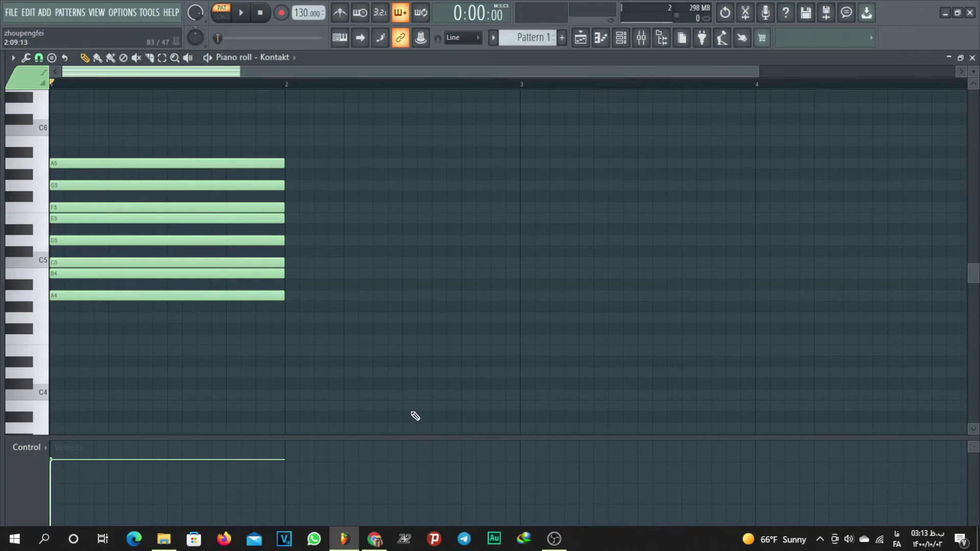
Examine the microtuning table of the Piano Kavkaz instrument in the Kontakt channel.
click(621, 37)
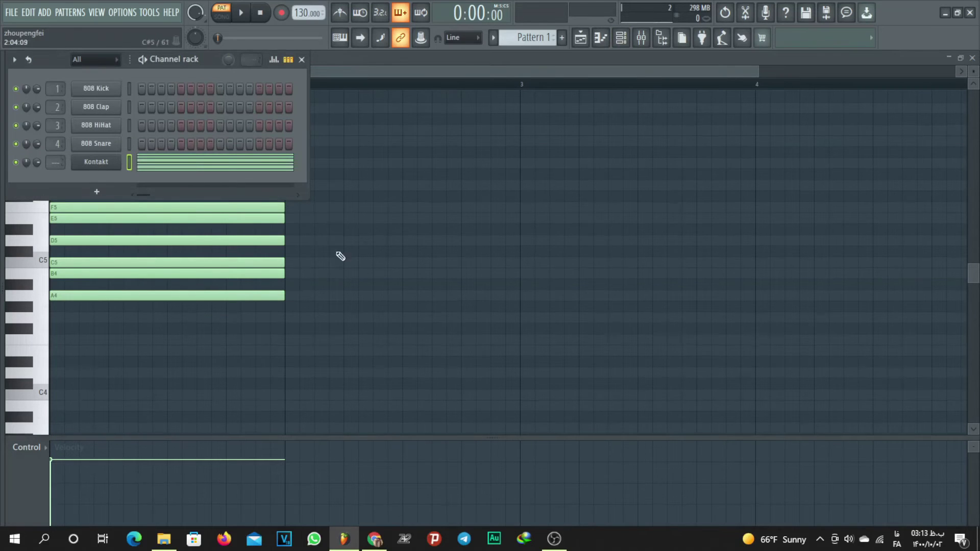
click(105, 166)
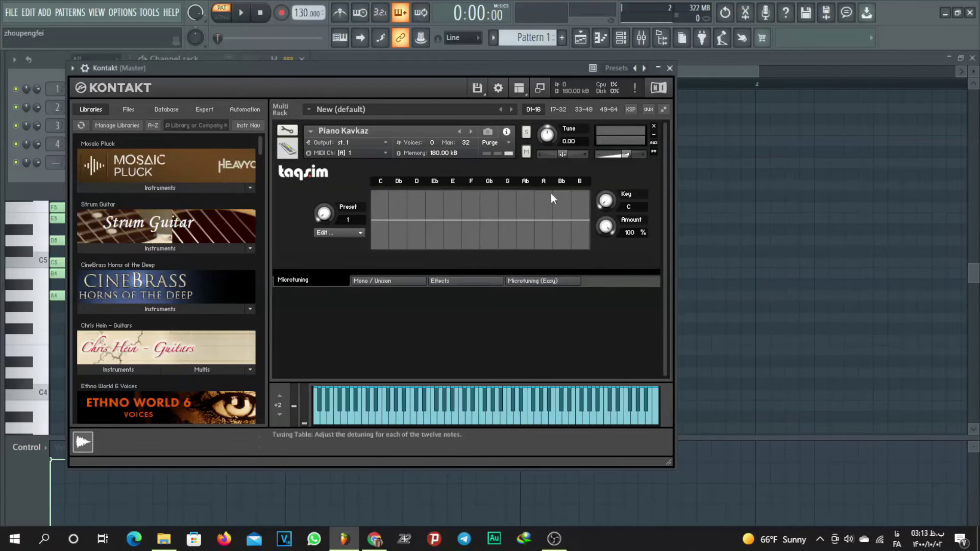
click(670, 68)
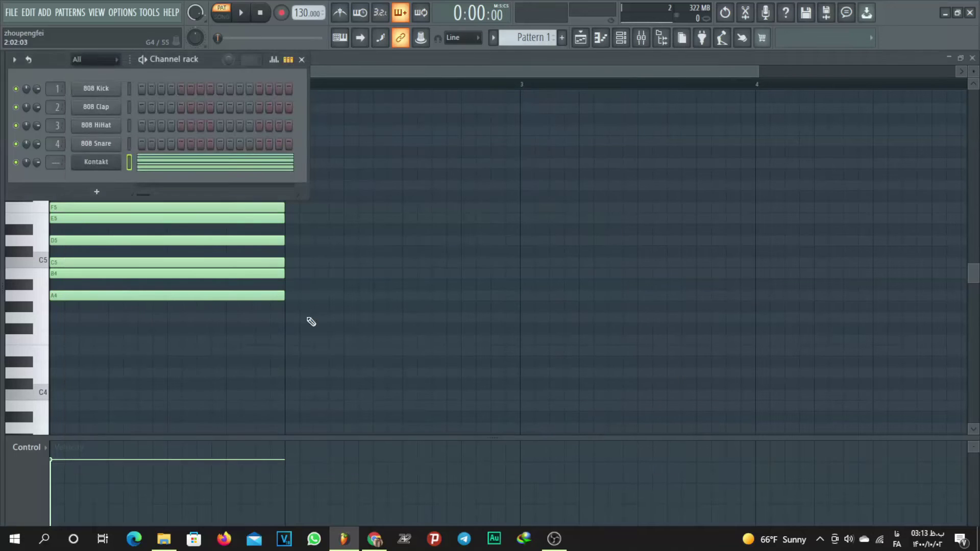
Place a full-bar A4 note in bar 2 and lower B to the minimum in the Piano Kavkaz microtuning table.
click(289, 296)
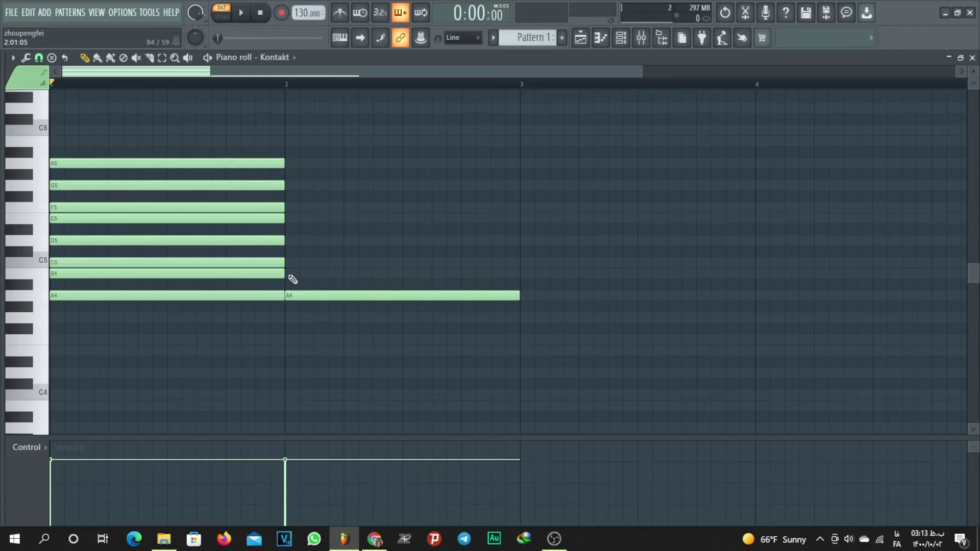
click(622, 39)
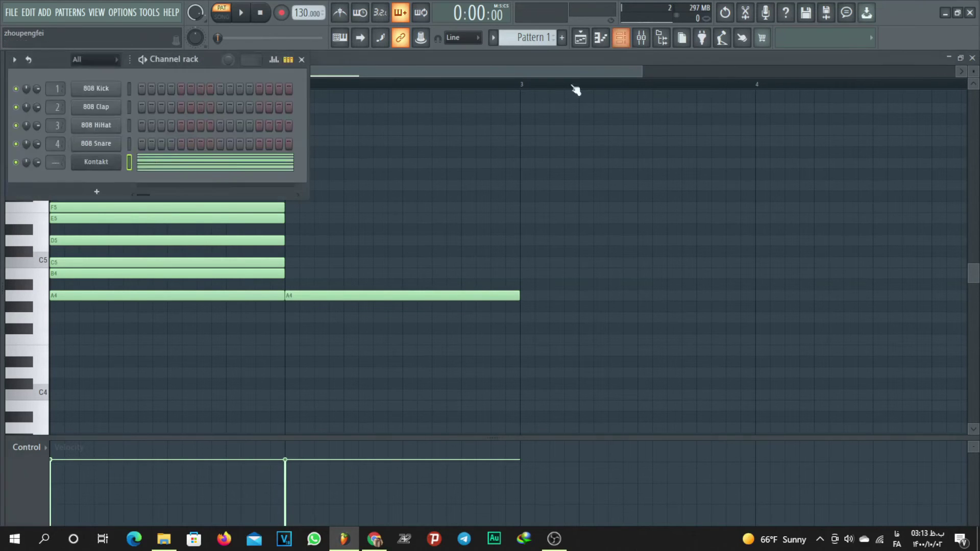
click(85, 165)
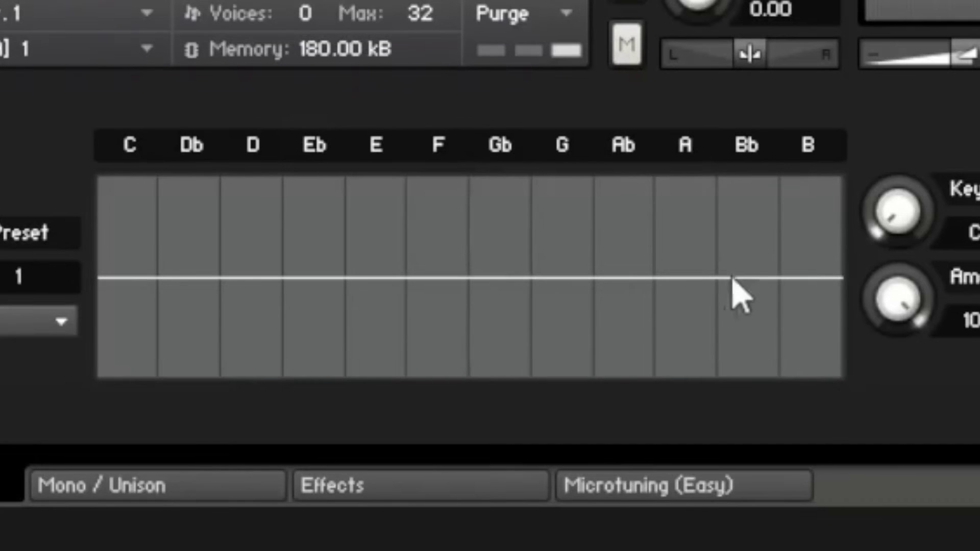
drag(822, 296, 821, 392)
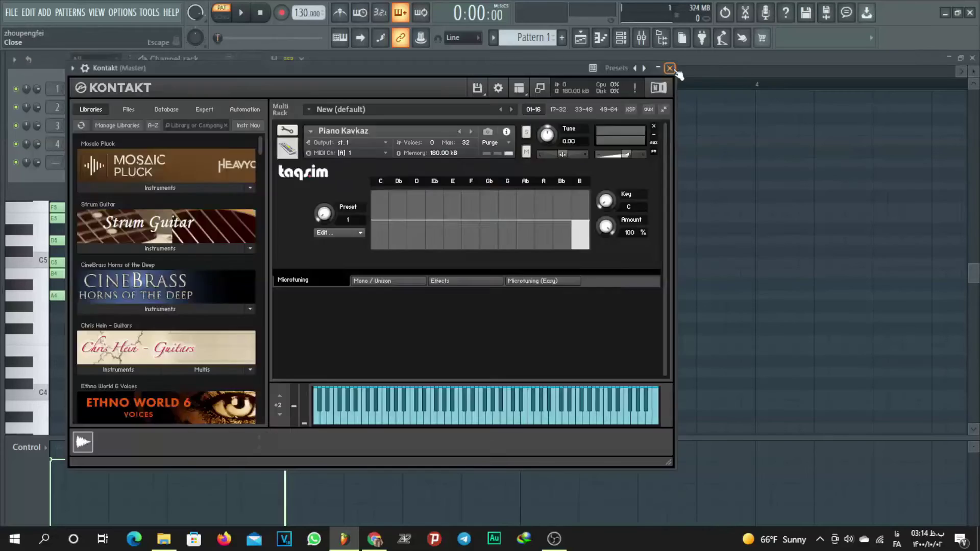
click(671, 69)
click(497, 296)
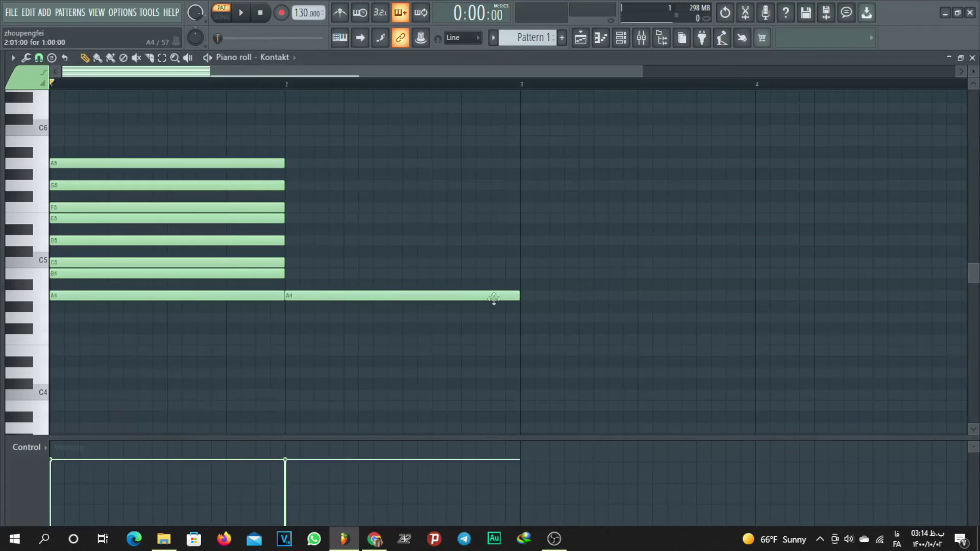
Add full-bar notes B4, C5, D5, E5, F5, G5 and A5 above the A4 in bar 2.
click(291, 274)
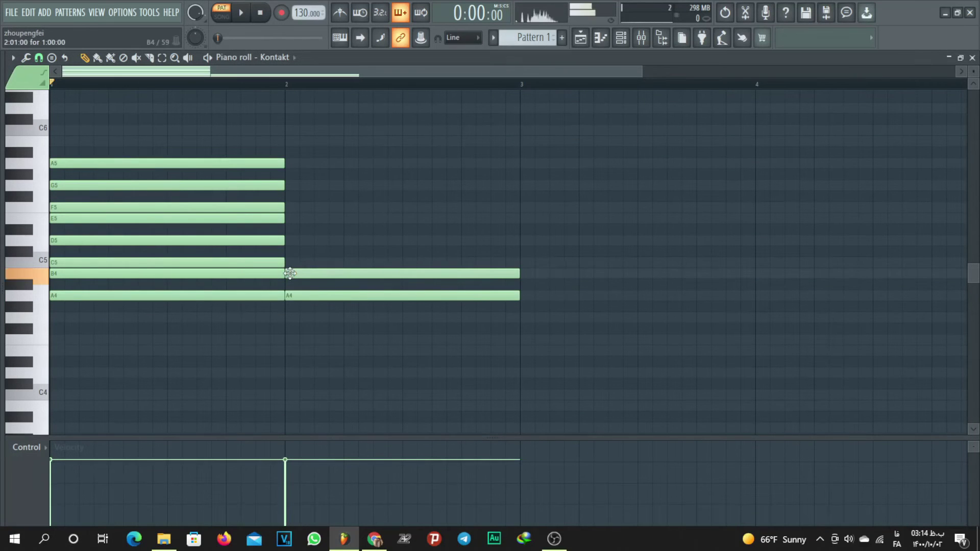
click(302, 263)
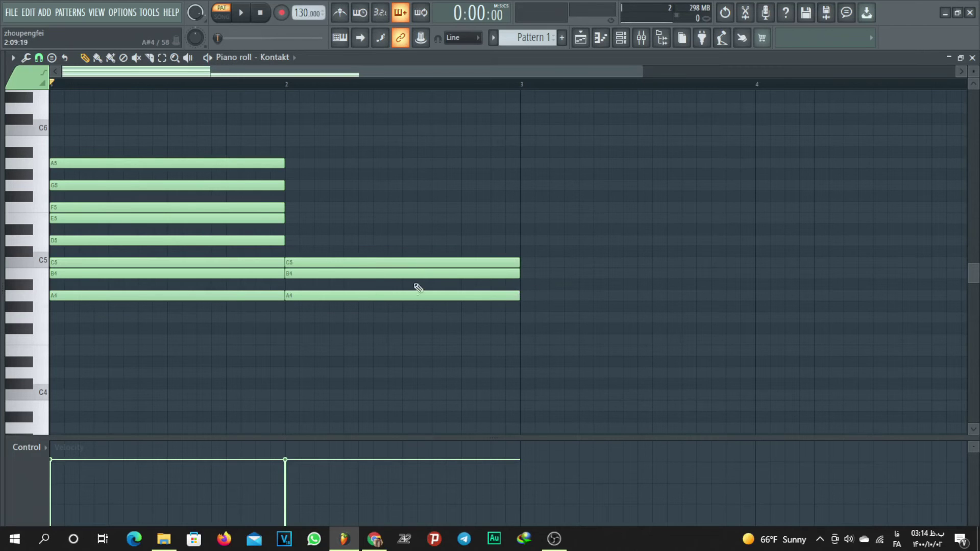
click(293, 241)
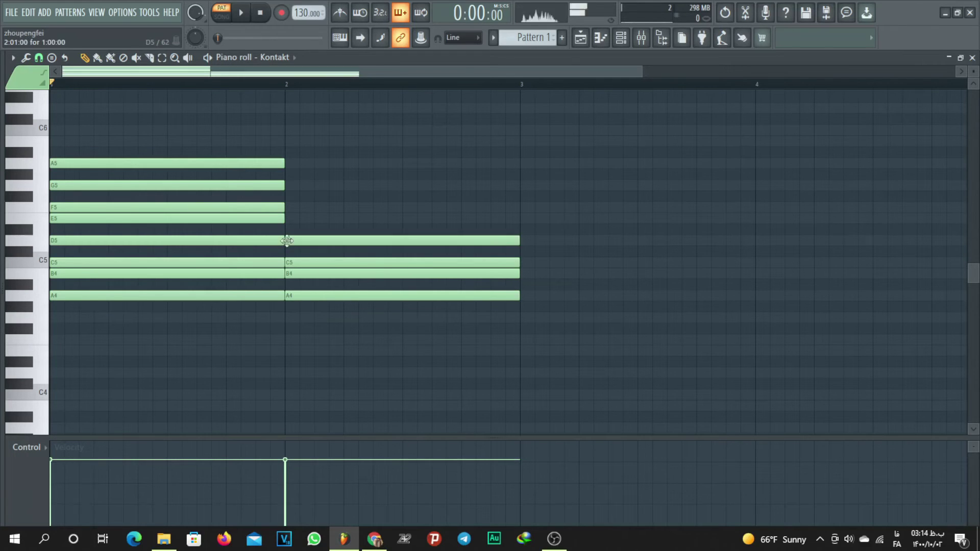
click(291, 217)
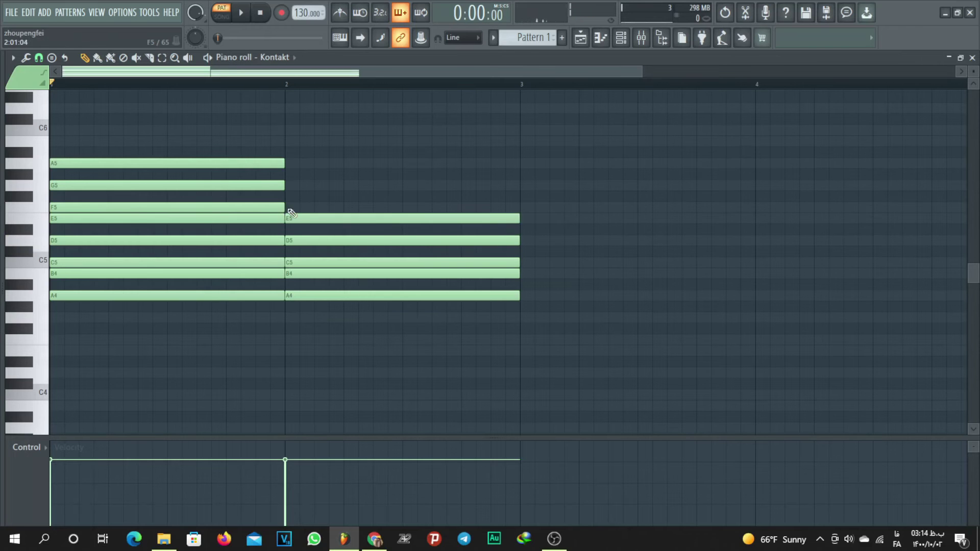
click(289, 207)
click(289, 186)
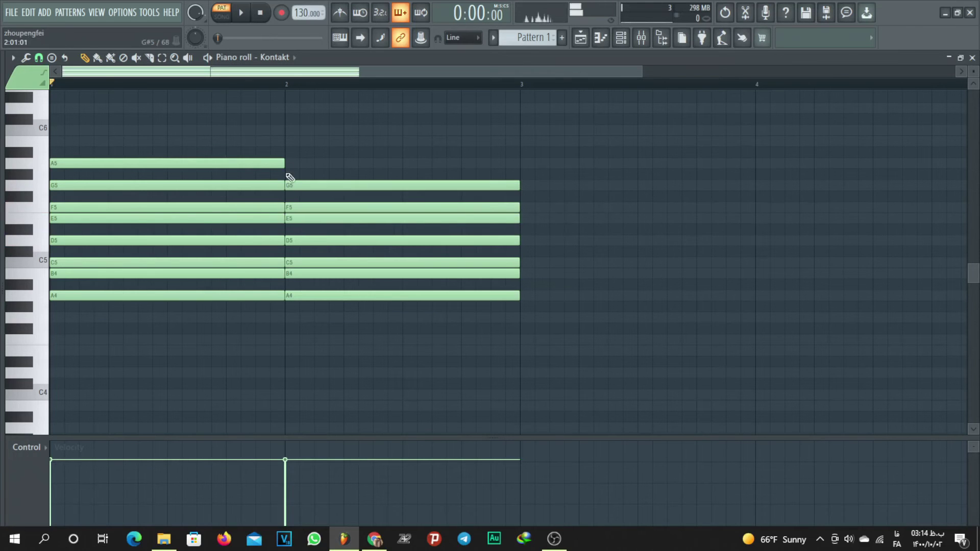
click(289, 164)
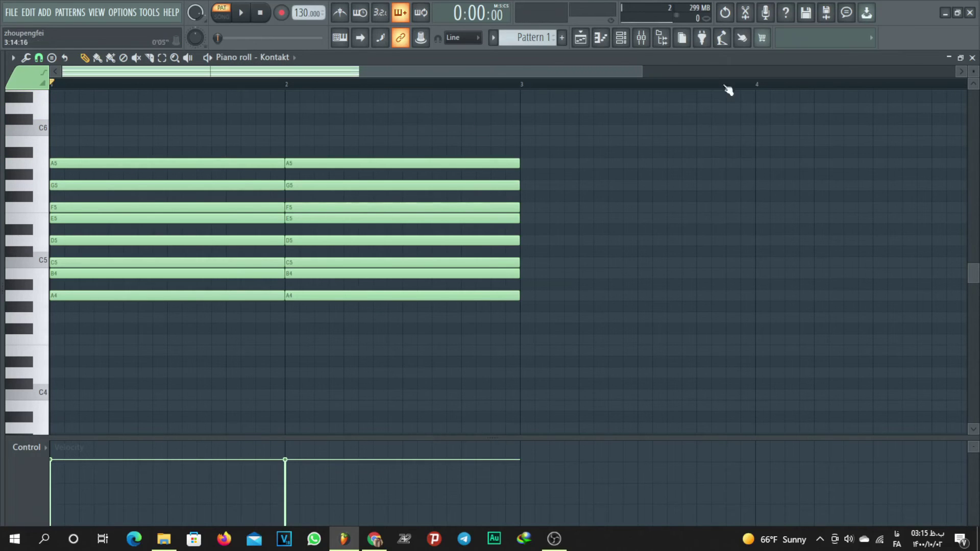
Review the lowered B tuning in the Piano Kavkaz microtuning table.
click(623, 43)
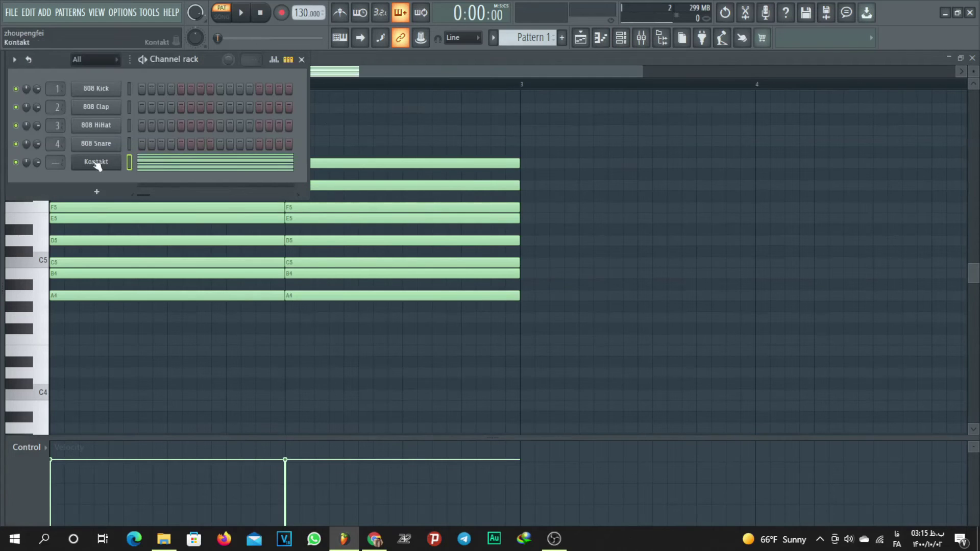
click(96, 167)
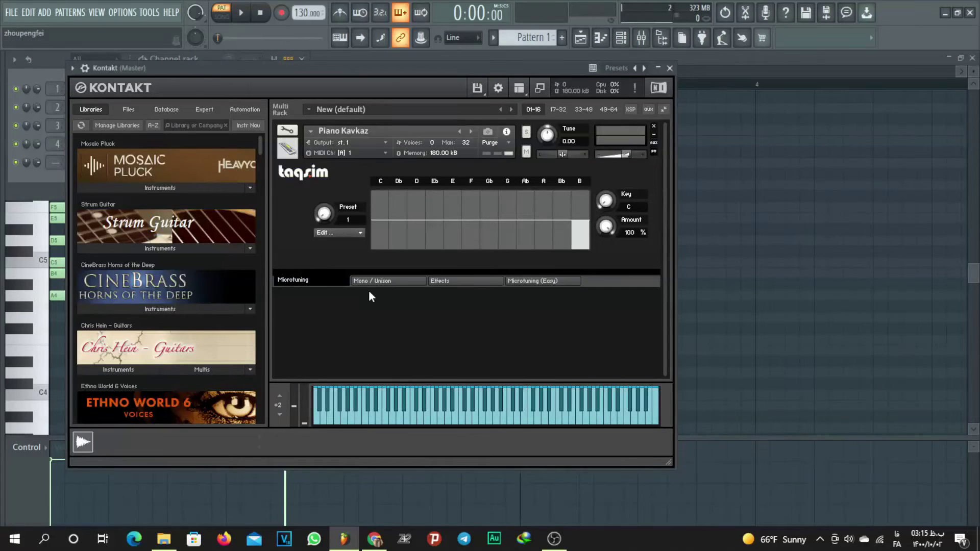
click(670, 68)
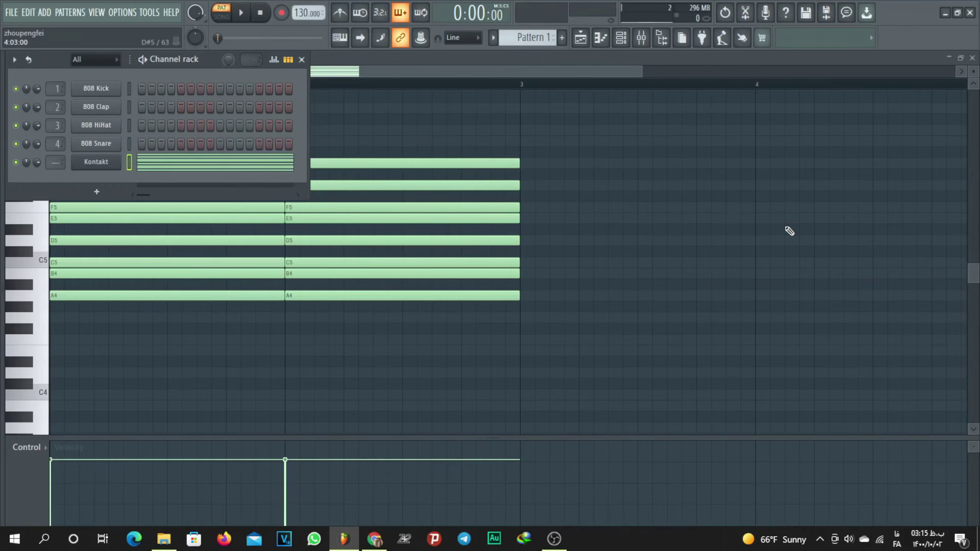
Add a second Kontakt channel loaded with The Giant.nki and switch between the two Kontakt channels.
click(96, 192)
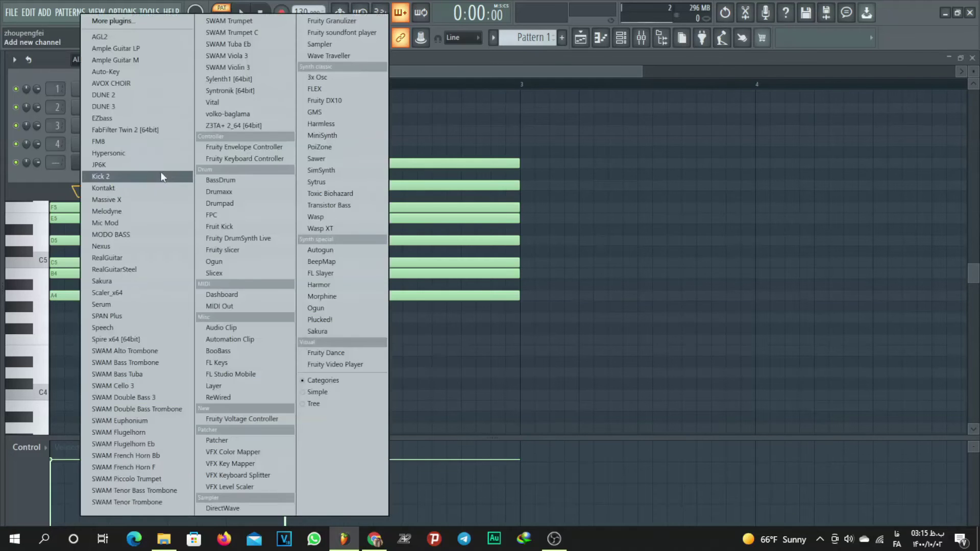
click(158, 188)
scroll(247, 397, down, 2)
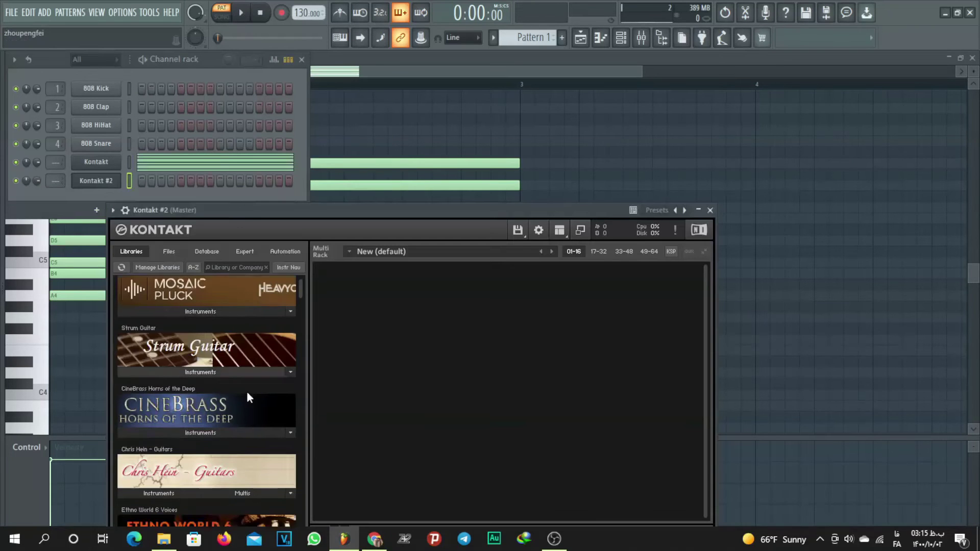
scroll(247, 393, down, 8)
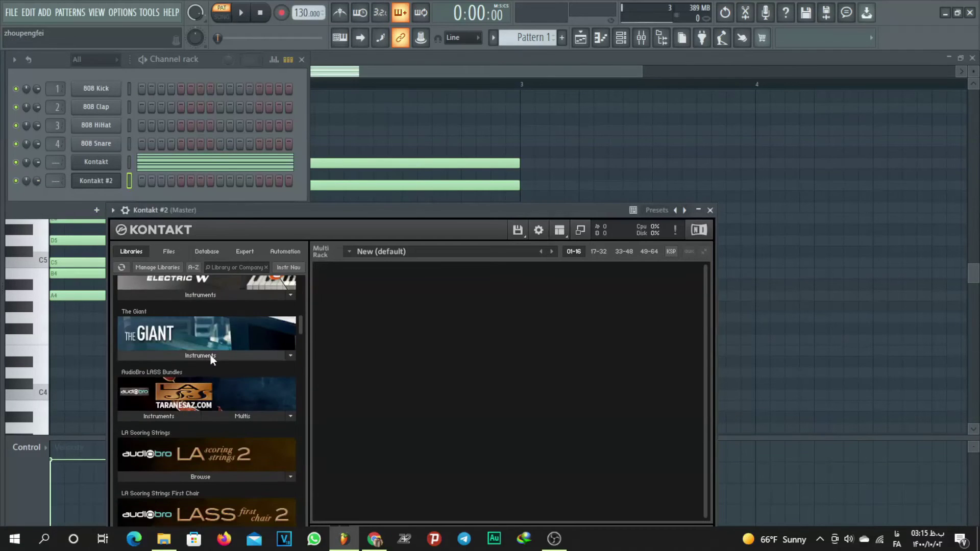
click(210, 356)
double_click(169, 381)
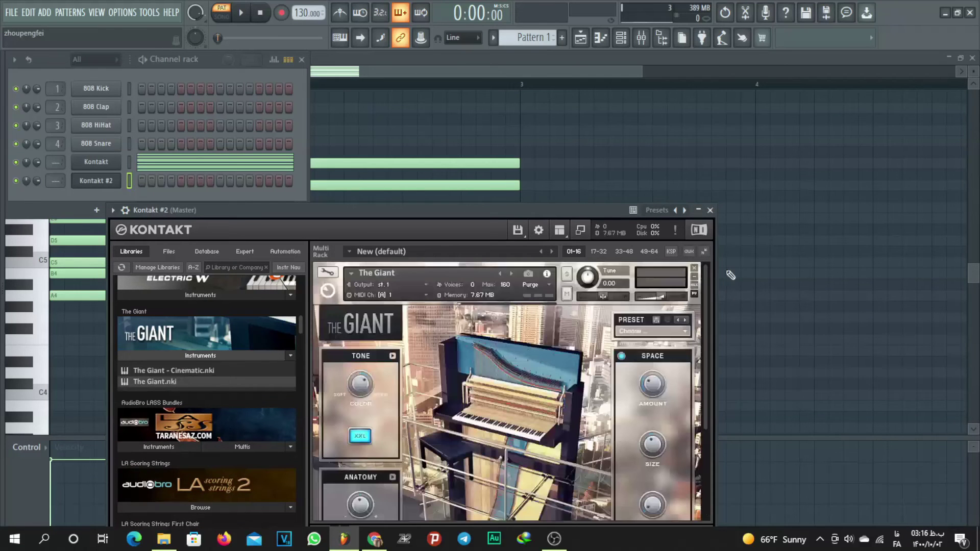
click(710, 210)
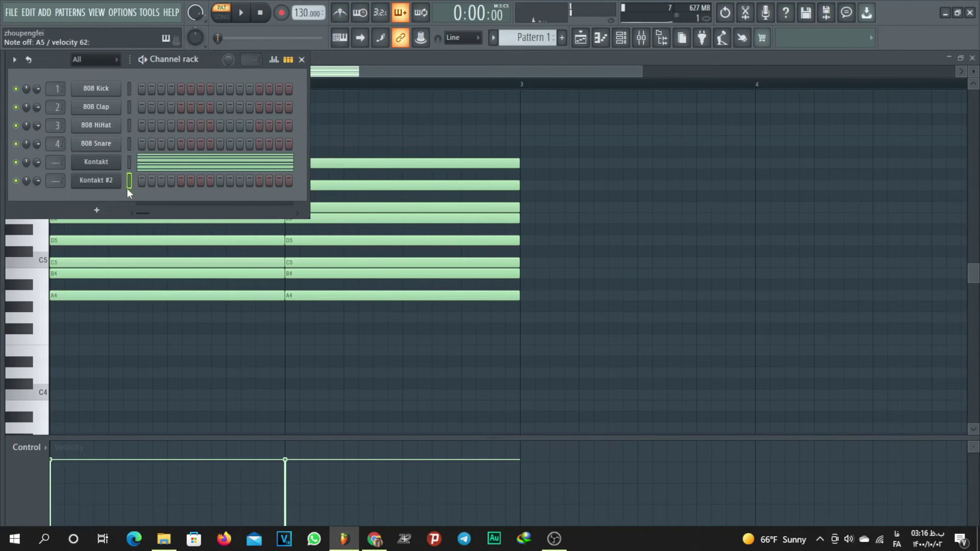
click(129, 163)
click(128, 180)
drag(551, 71, 724, 61)
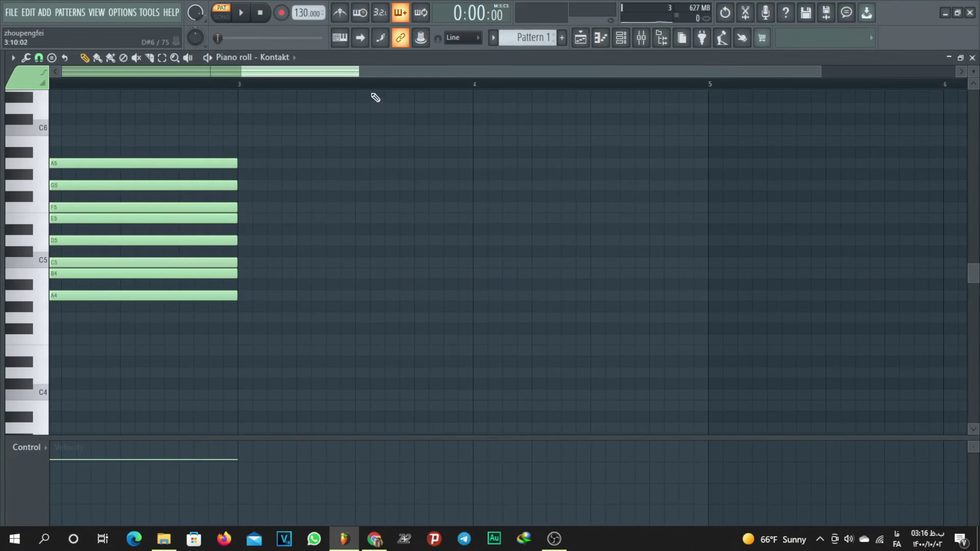
scroll(374, 94, down, 2)
drag(396, 73, 495, 82)
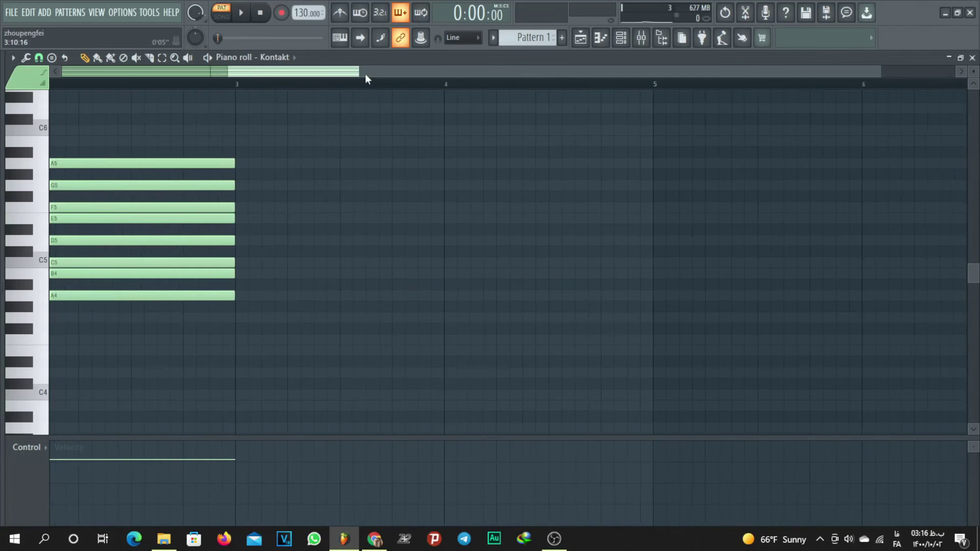
scroll(363, 79, up, 2)
scroll(432, 87, down, 1)
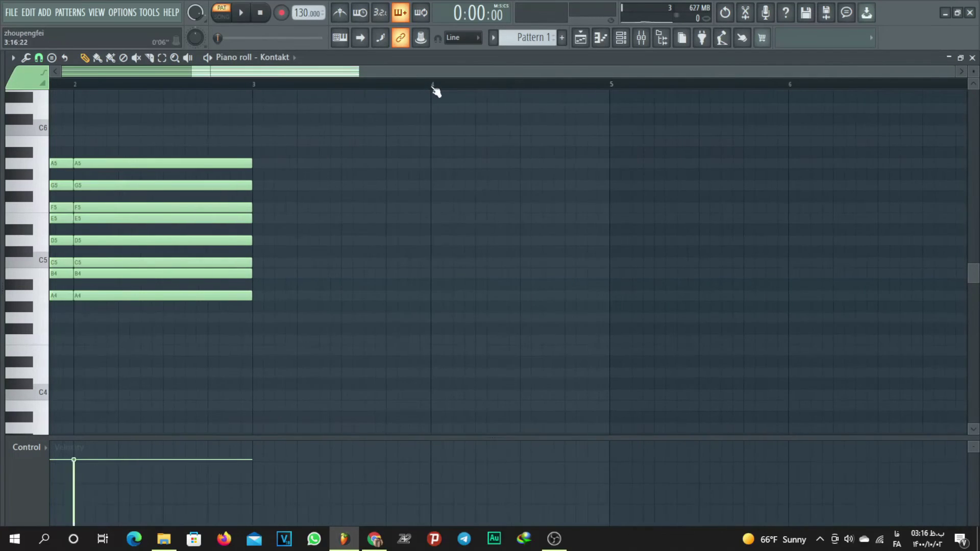
drag(301, 75, 338, 75)
key(ctrl+b)
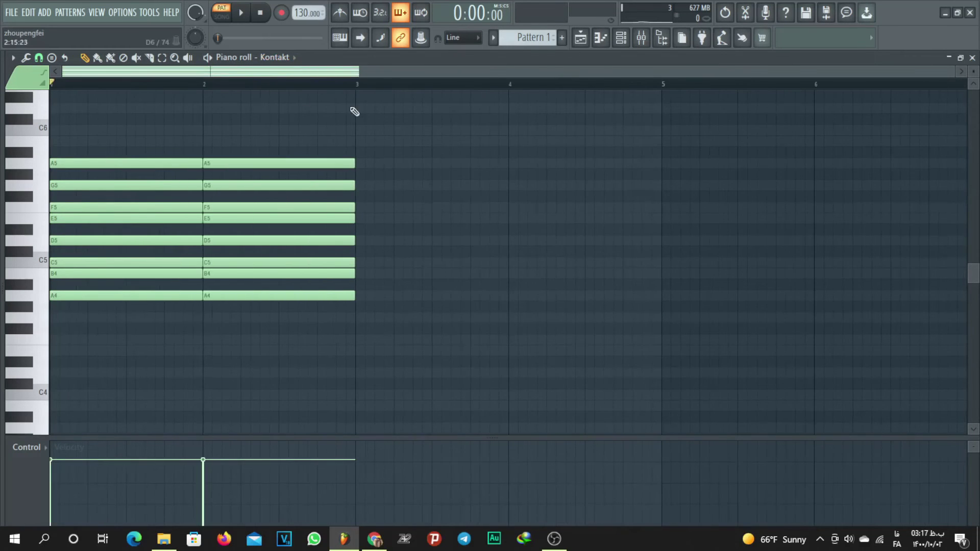
Add full-bar notes A4, A#4, C5, D5, E5, F5, G5 and A5 in bar 3 of the Kontakt piano roll.
scroll(423, 81, down, 1)
drag(422, 81, 464, 87)
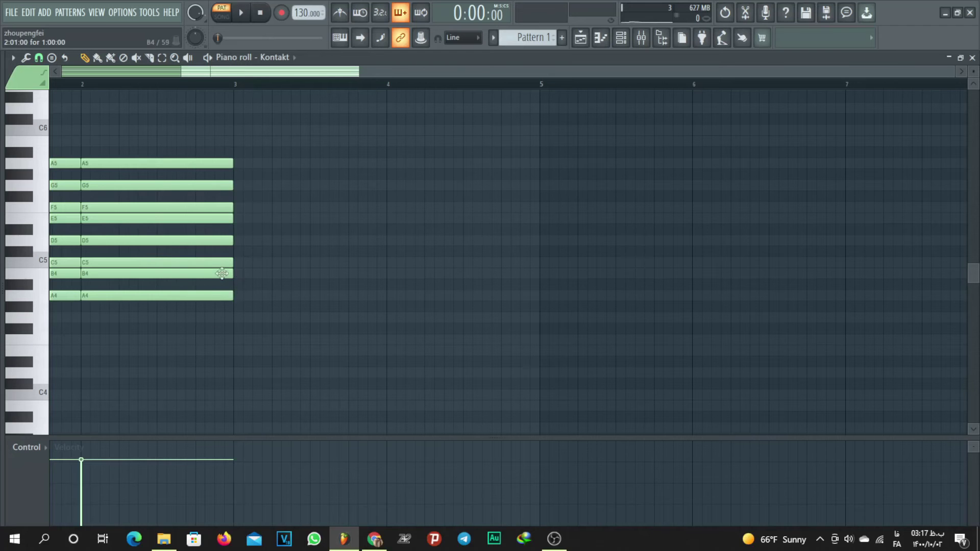
click(240, 297)
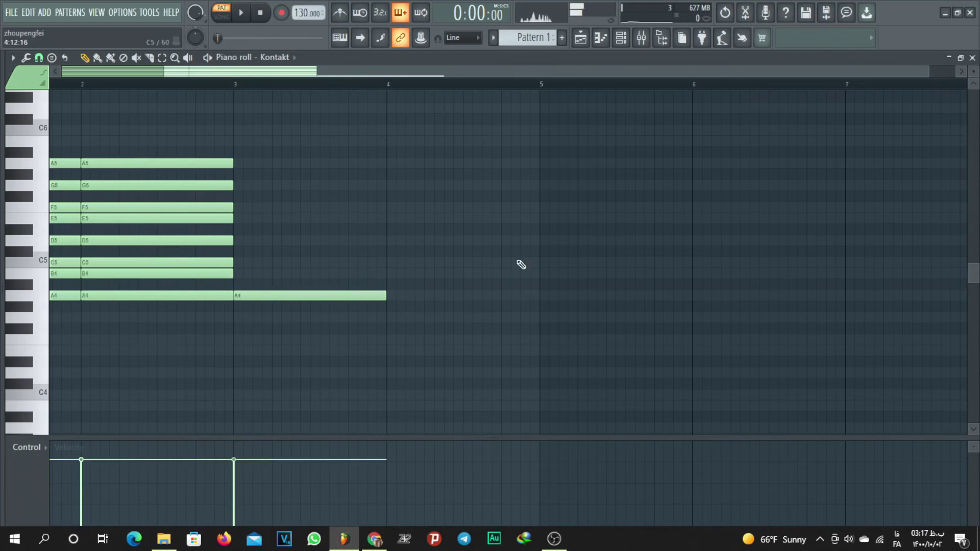
click(239, 285)
click(238, 263)
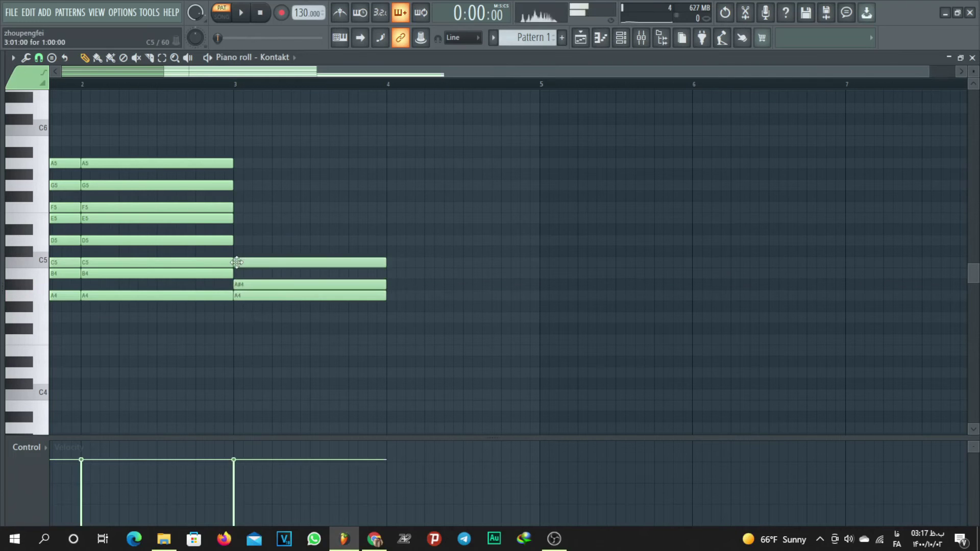
click(237, 241)
click(235, 218)
click(235, 208)
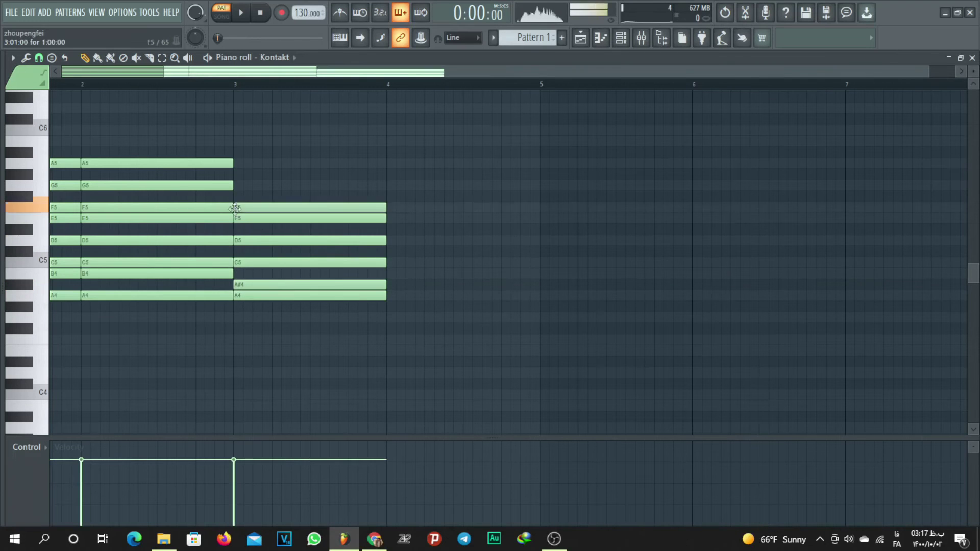
click(238, 186)
click(236, 163)
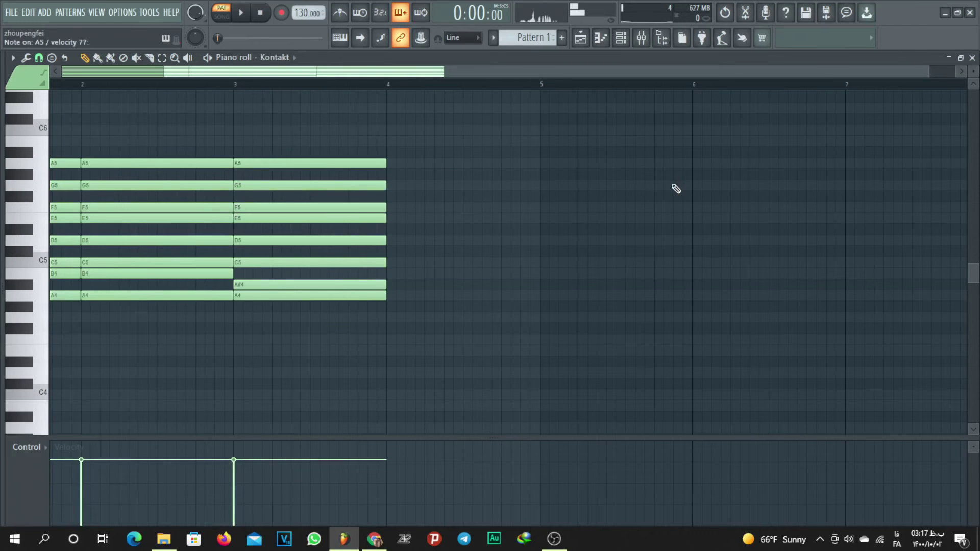
click(621, 37)
click(301, 59)
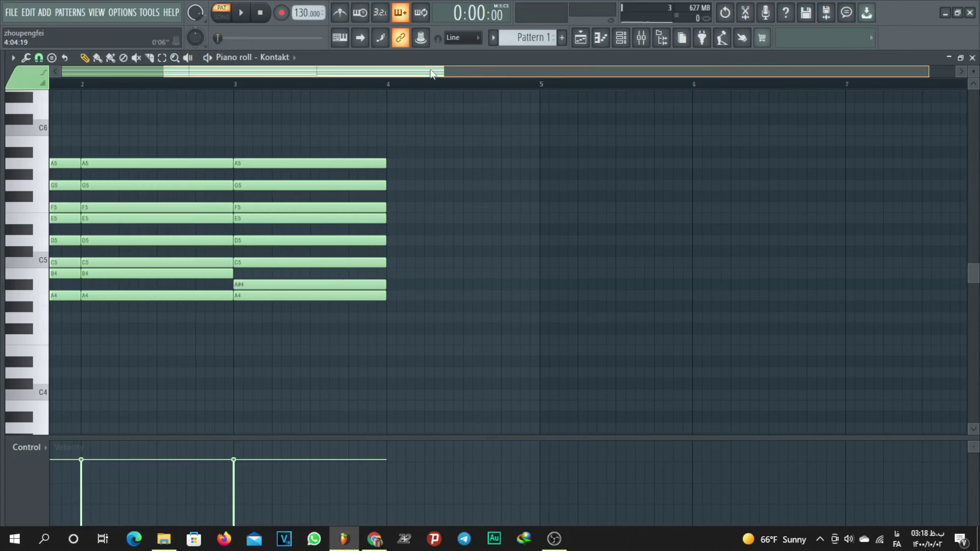
drag(450, 73, 553, 75)
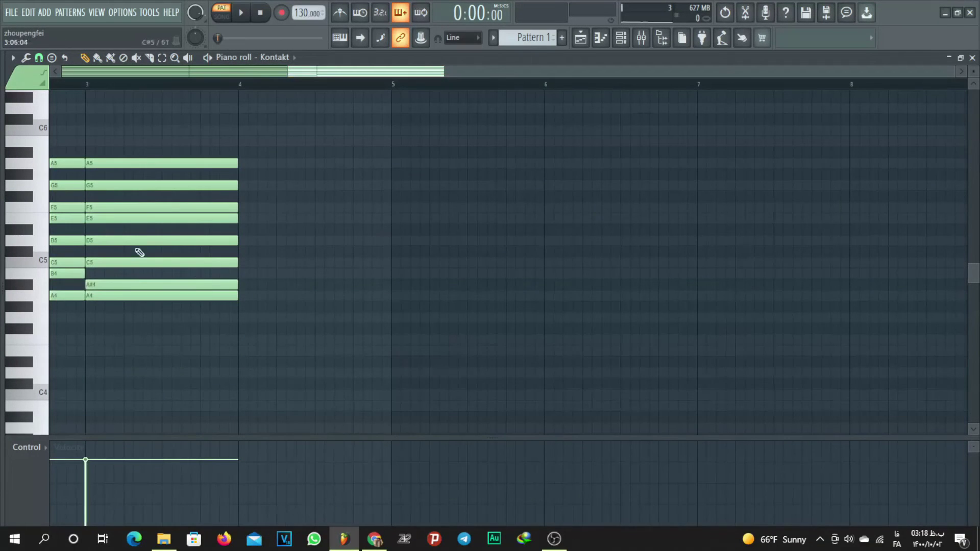
scroll(287, 78, down, 2)
drag(287, 77, 572, 90)
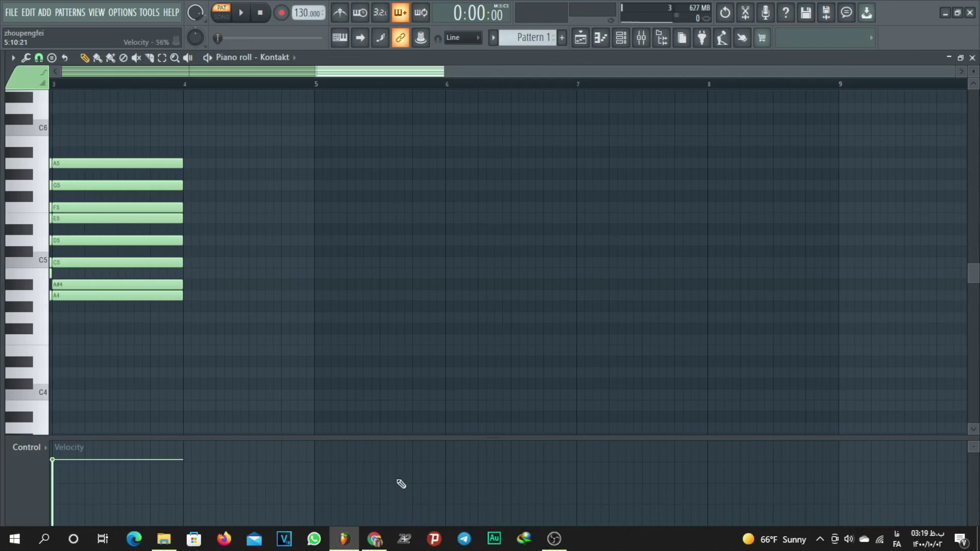
Switch to Chrome, close every tab except the laminor.org chord page, and return to FL Studio.
click(379, 542)
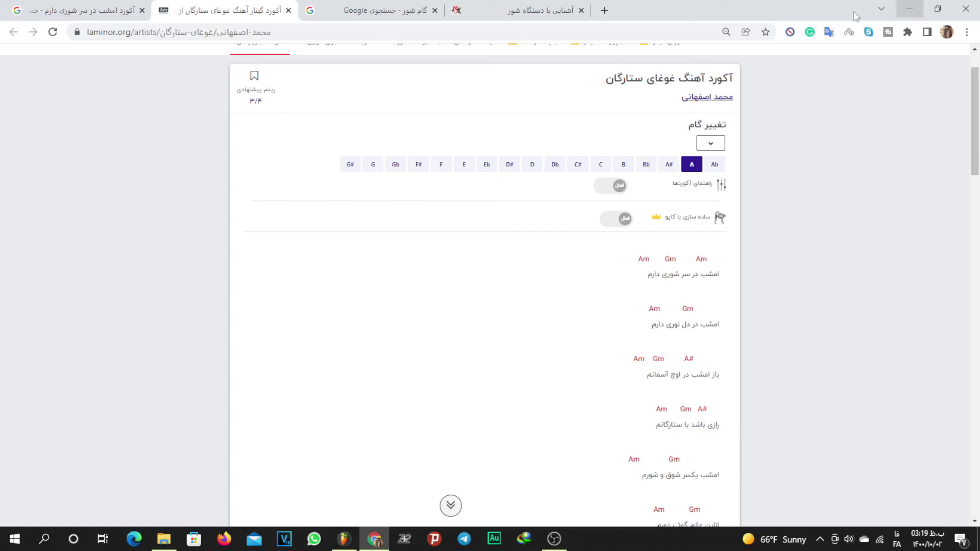
click(142, 10)
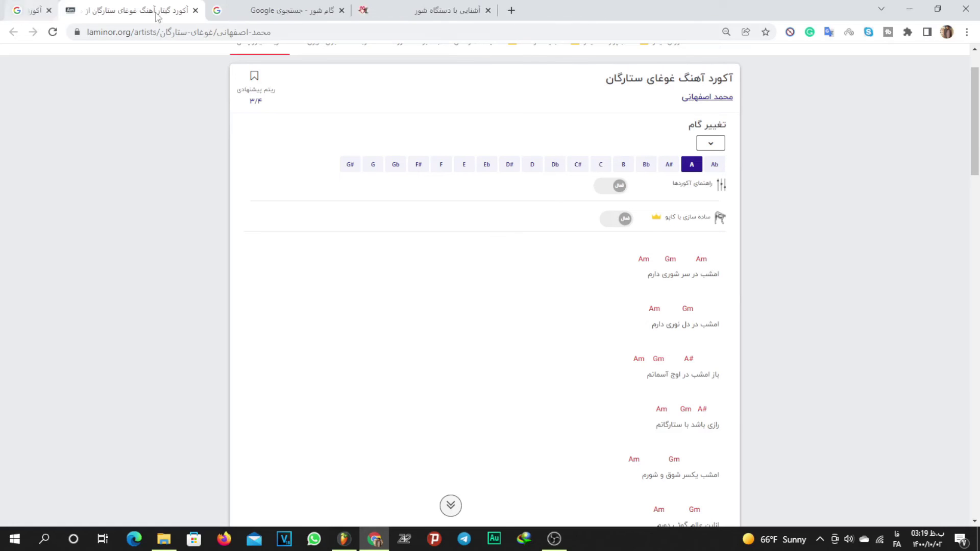
click(289, 11)
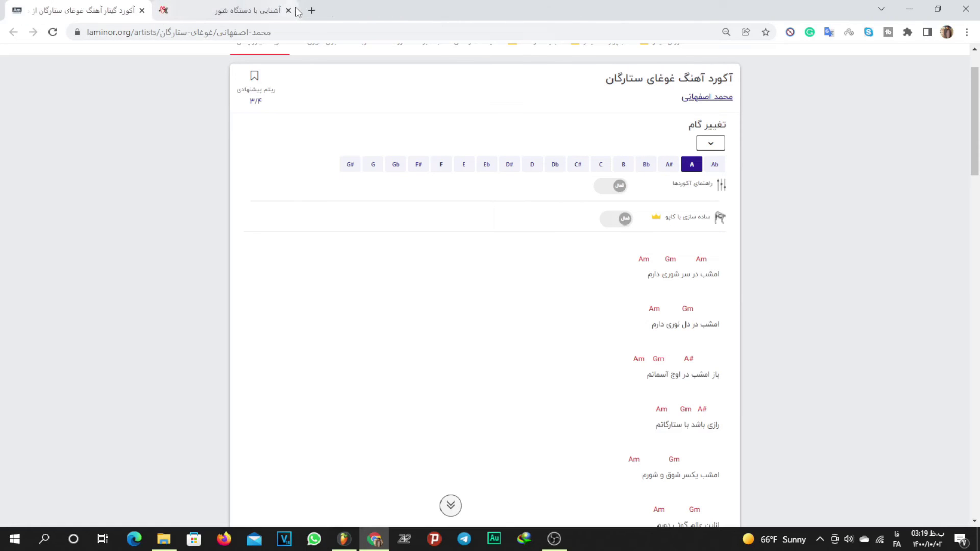
click(289, 11)
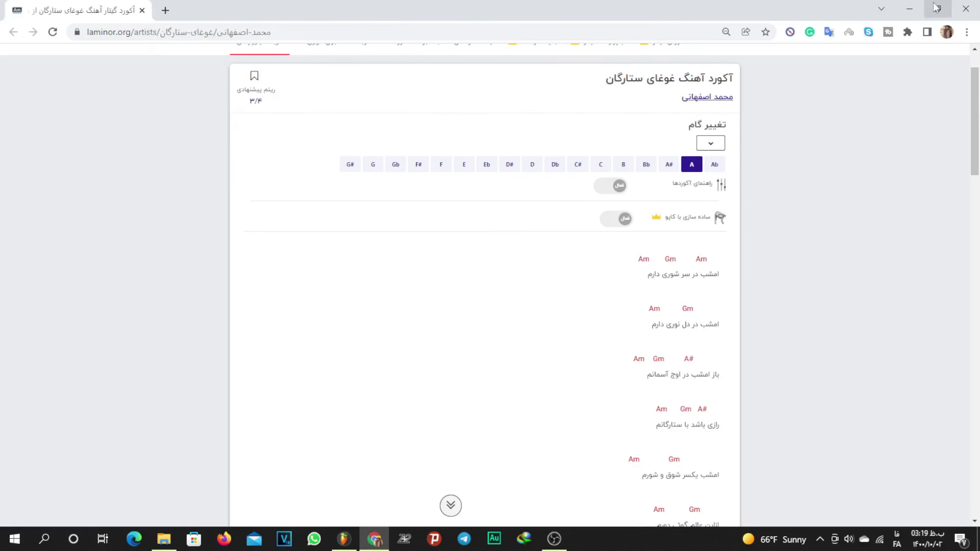
click(911, 8)
Select the Kontakt #2 channel in the channel rack and close the first Kontakt channel's piano roll.
drag(343, 75, 86, 76)
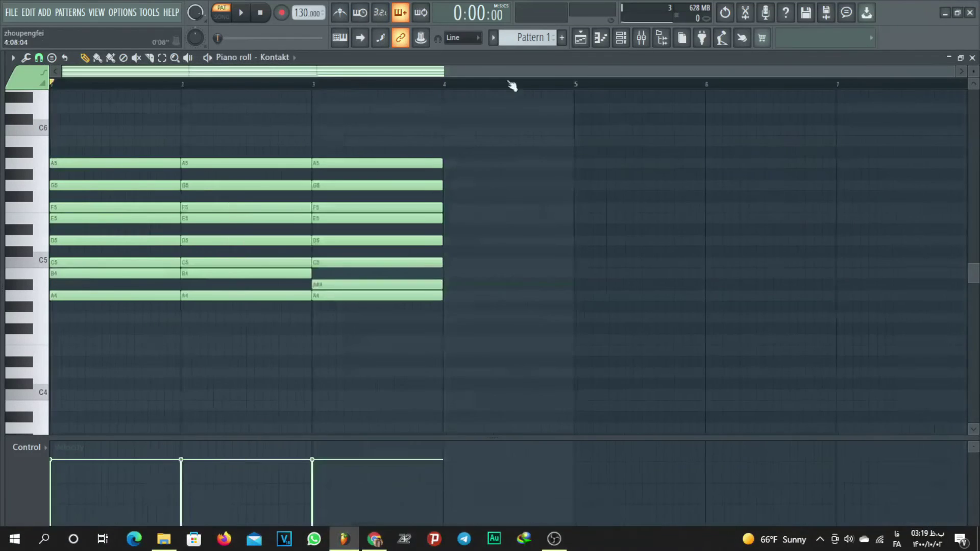
click(621, 40)
click(129, 180)
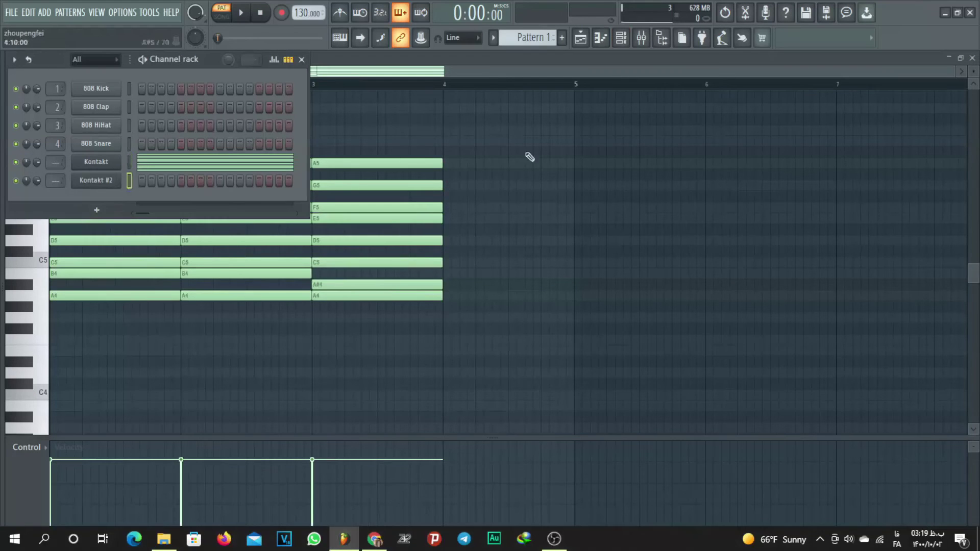
click(973, 58)
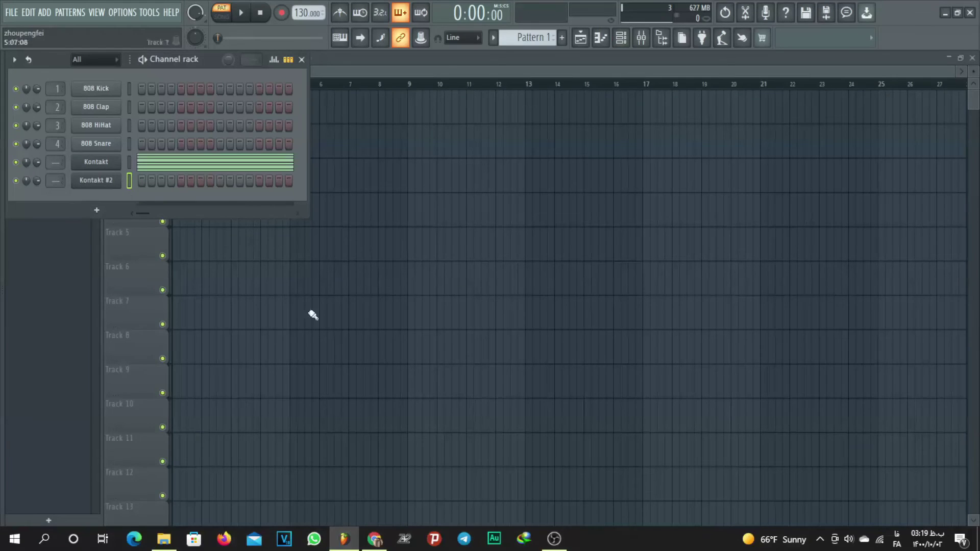
Check the chord page in Chrome, return to FL Studio and open the piano roll of the Kontakt #2 channel.
click(375, 539)
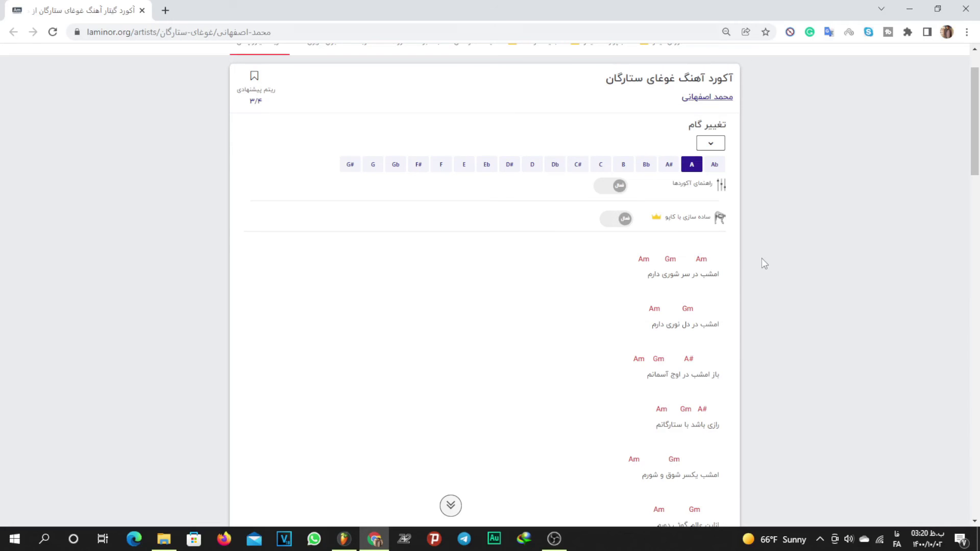
click(344, 538)
right_click(118, 180)
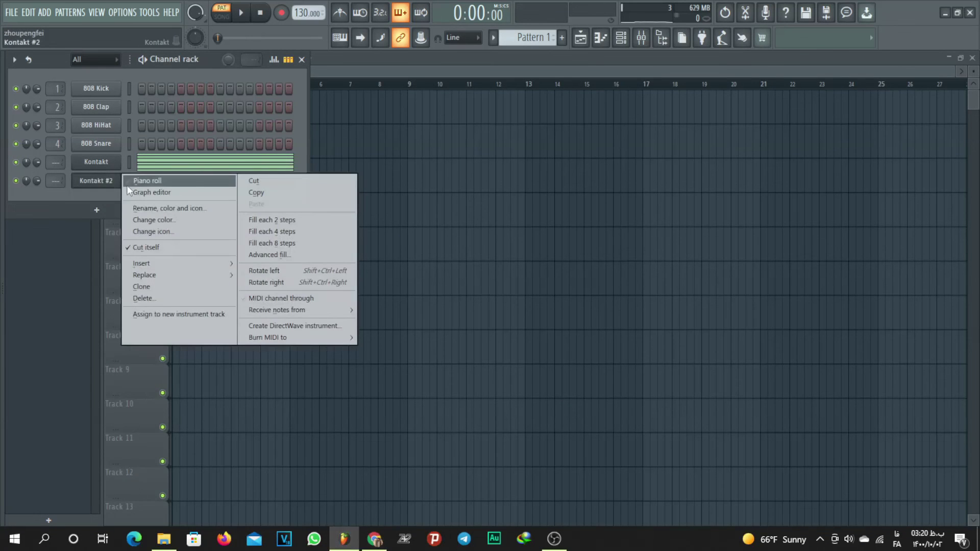
click(153, 180)
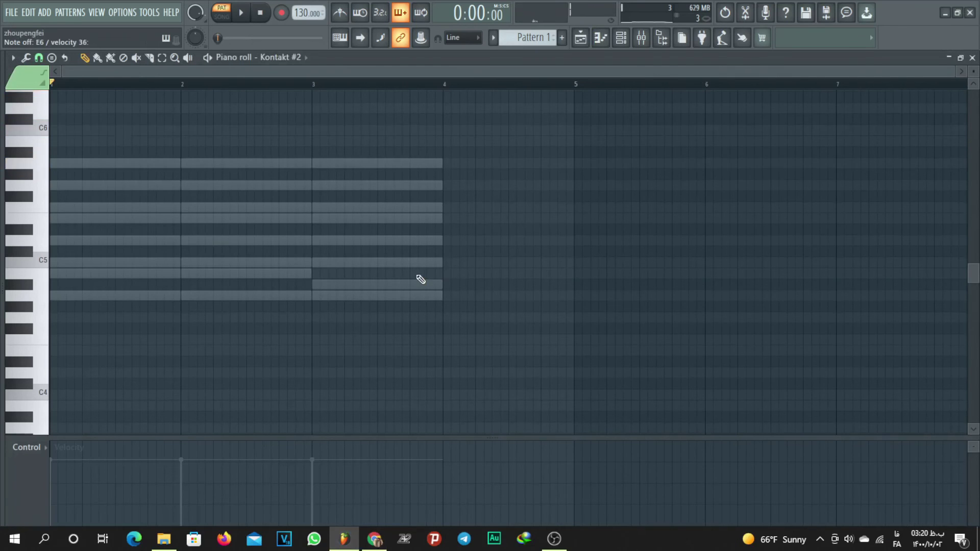
scroll(423, 279, up, 4)
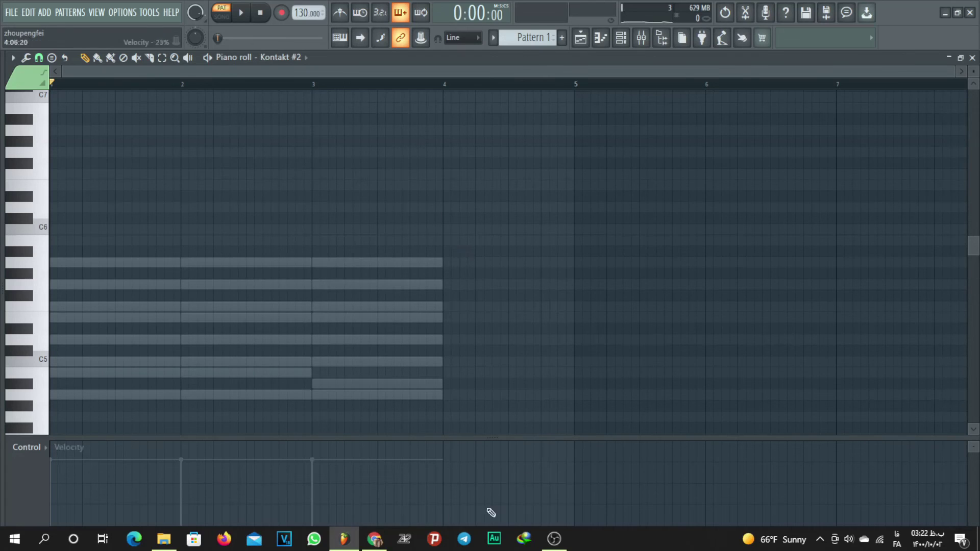
Switch to Chrome and skim the song's chord sheet from the first line to the last to see which chords it uses.
click(375, 539)
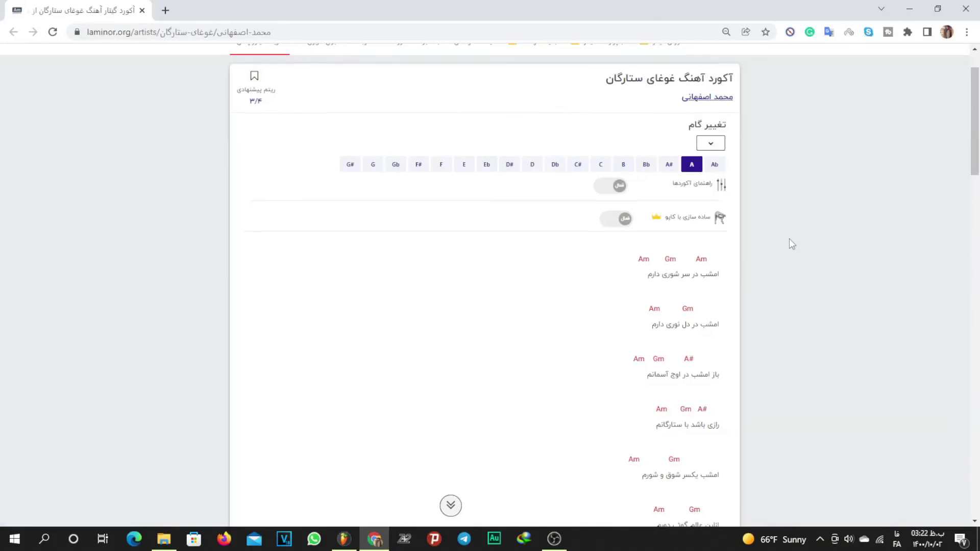
scroll(789, 239, down, 6)
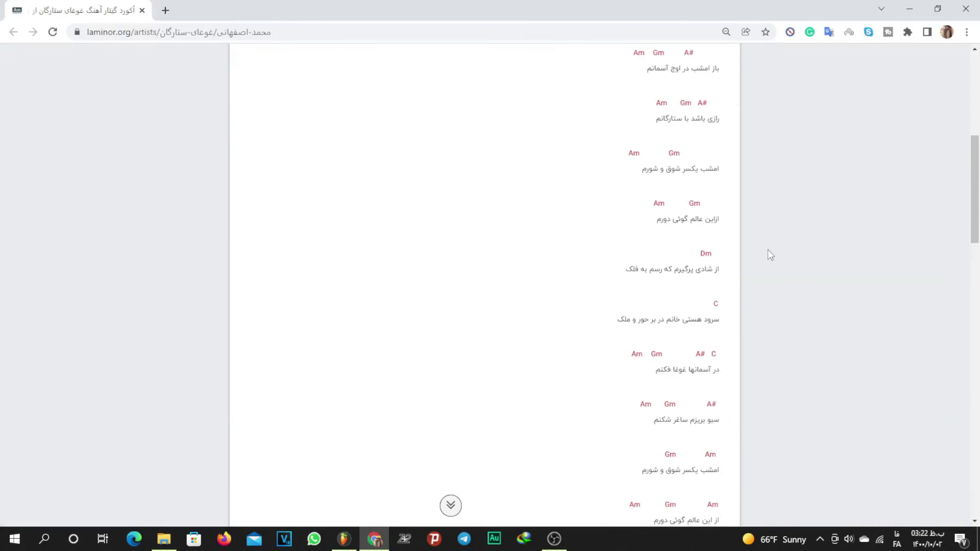
scroll(832, 262, down, 5)
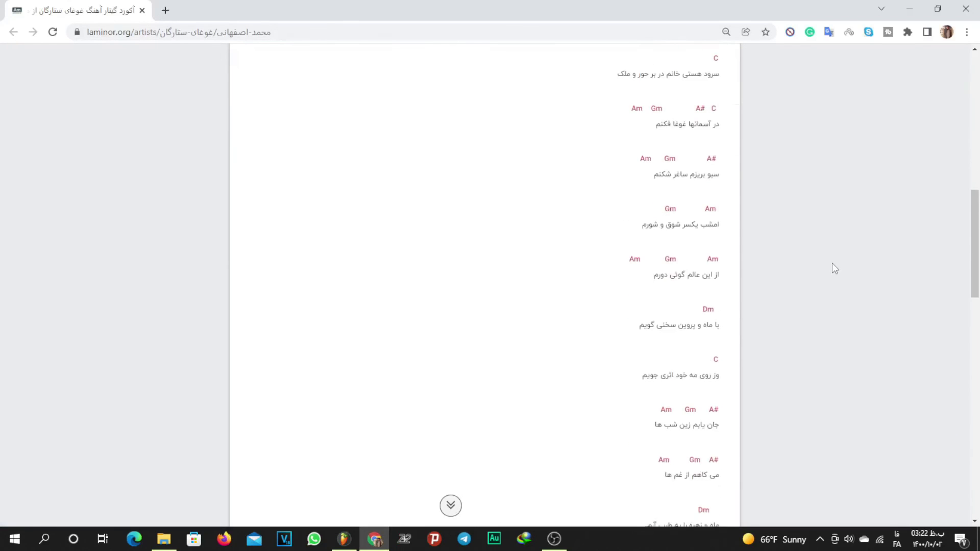
scroll(832, 267, down, 7)
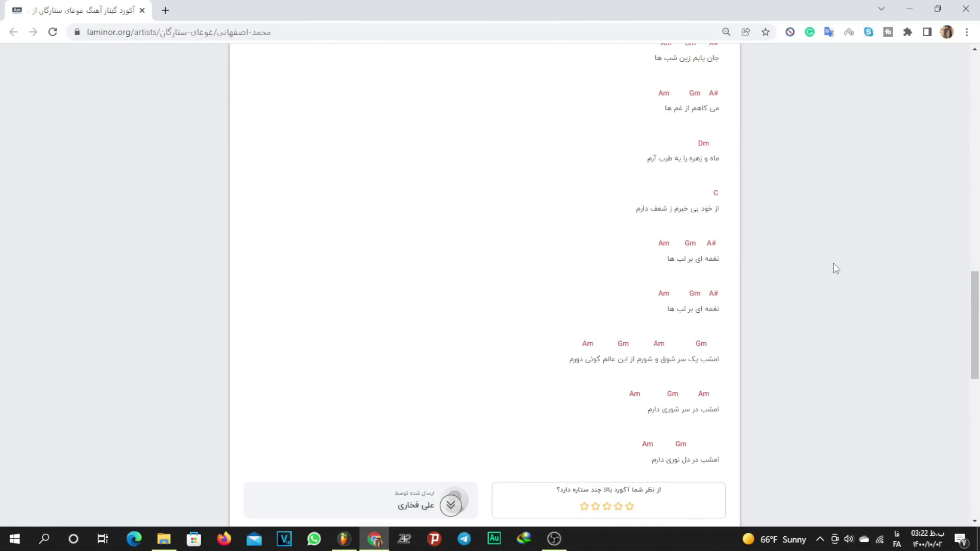
scroll(771, 367, up, 3)
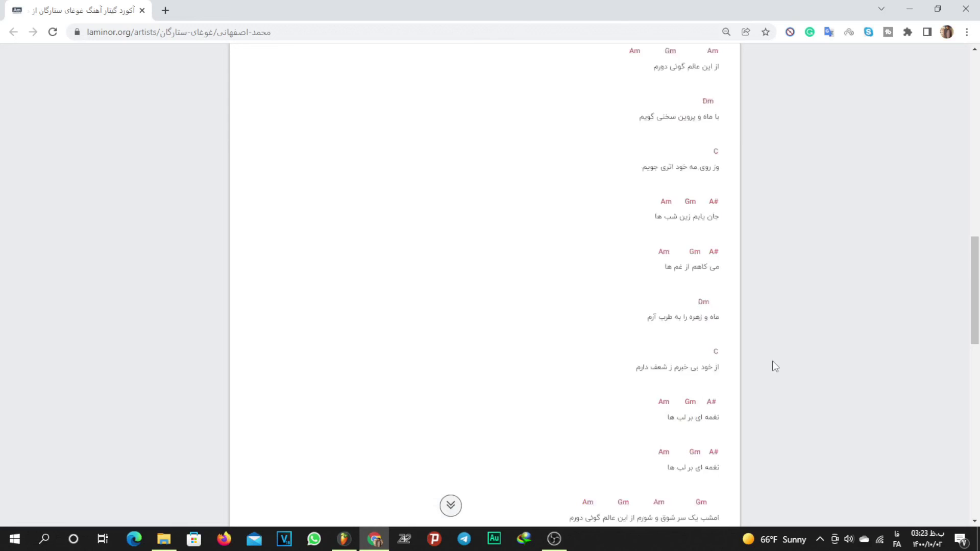
scroll(773, 367, up, 7)
scroll(774, 358, up, 2)
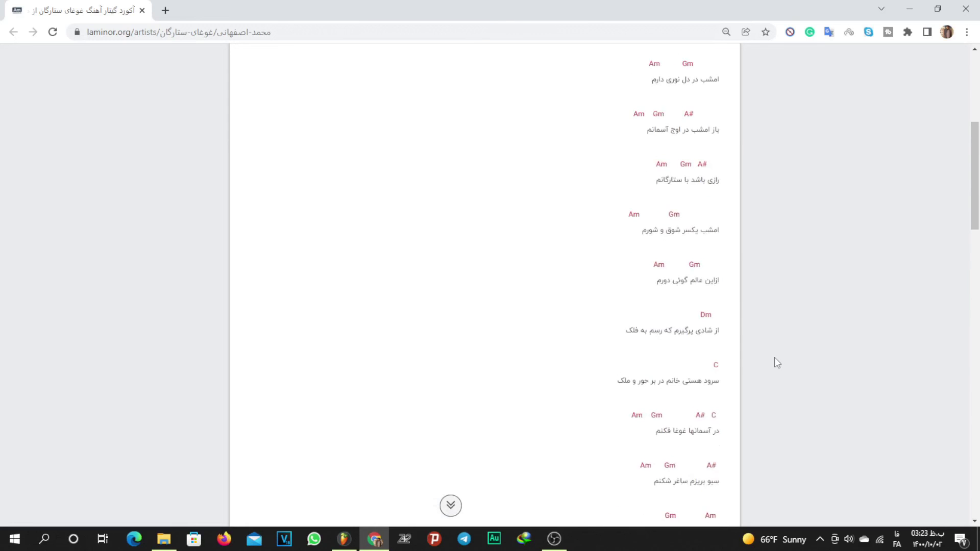
scroll(774, 358, up, 4)
scroll(777, 355, down, 4)
scroll(802, 362, up, 3)
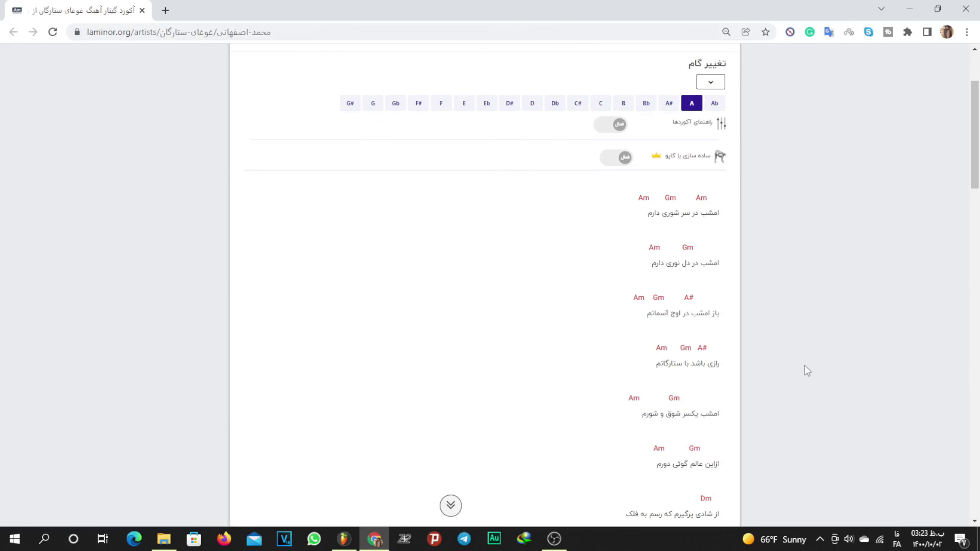
scroll(750, 286, down, 4)
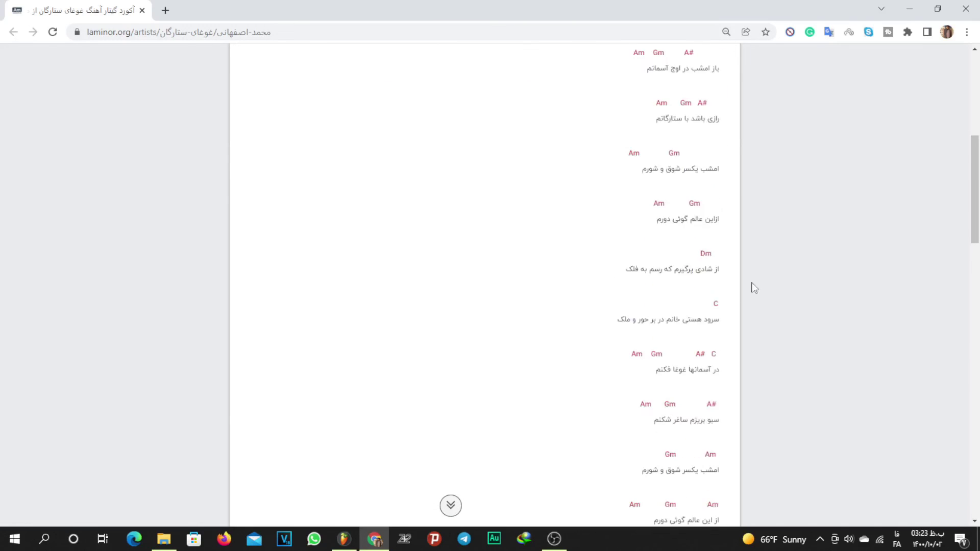
scroll(696, 291, up, 2)
scroll(695, 291, up, 3)
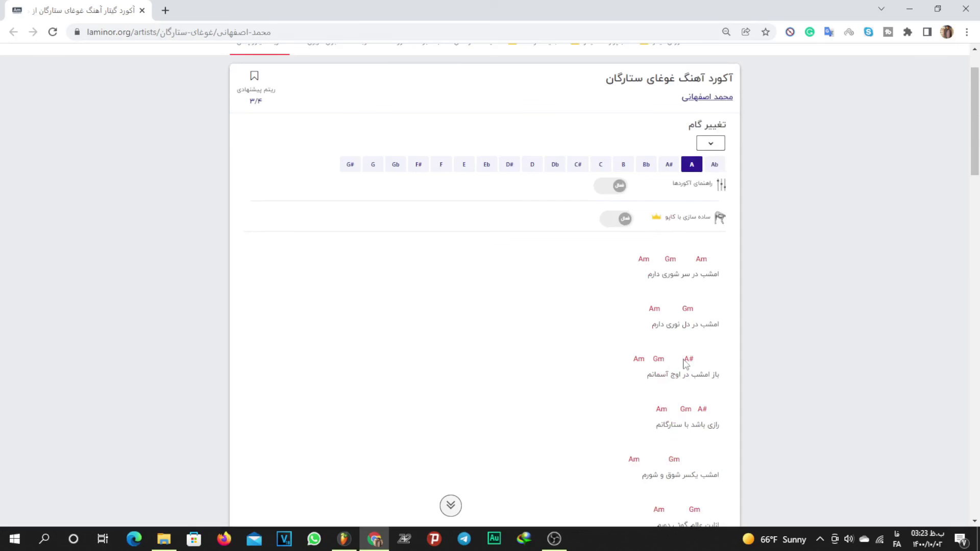
Examine where the A#, Dm and C chords fall in the song's lines, and return to the Kontakt #2 piano roll in FL Studio.
scroll(791, 338, down, 2)
scroll(719, 332, down, 3)
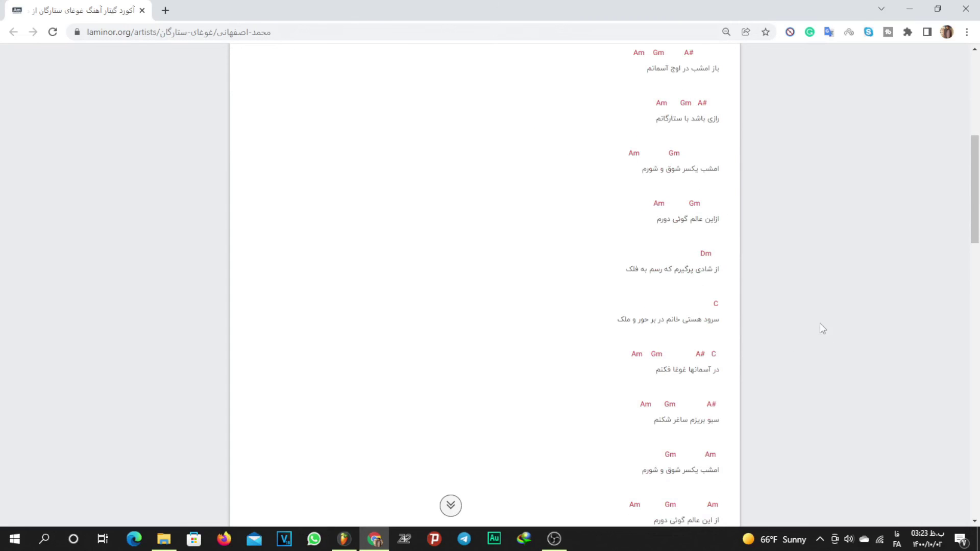
scroll(820, 324, down, 2)
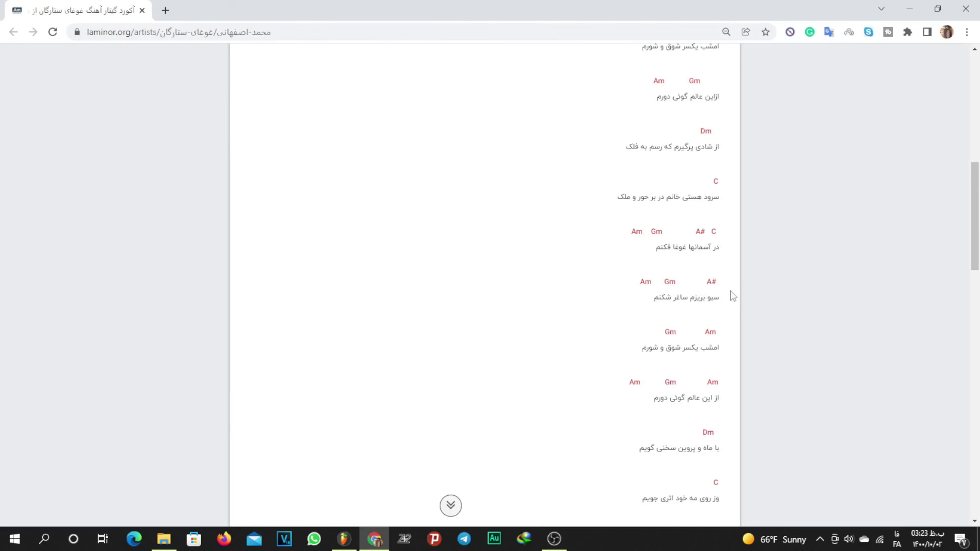
scroll(774, 291, down, 1)
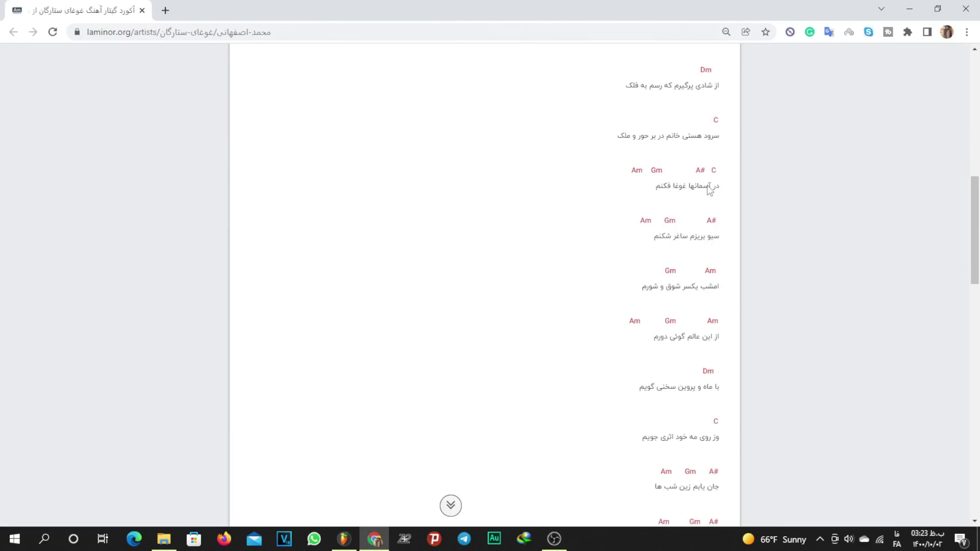
scroll(712, 197, up, 1)
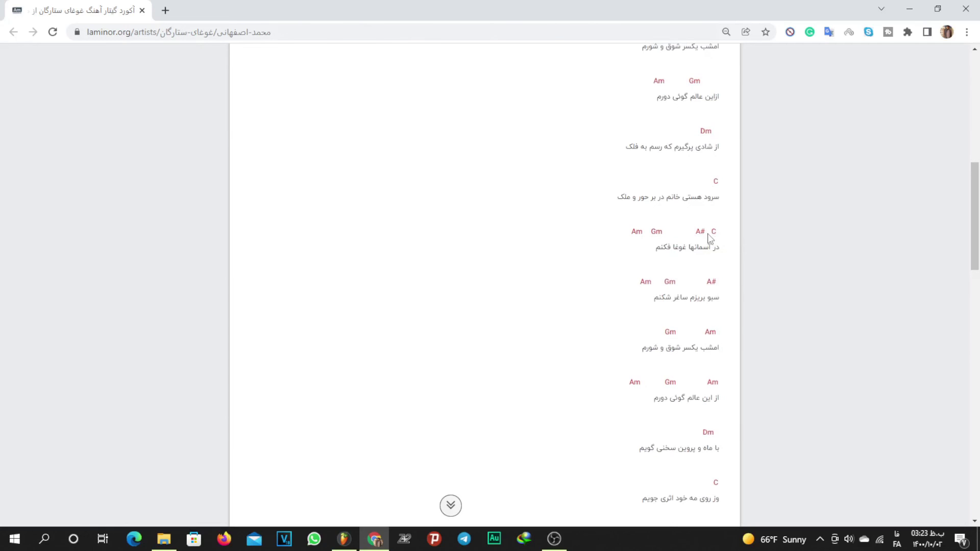
scroll(713, 281, down, 4)
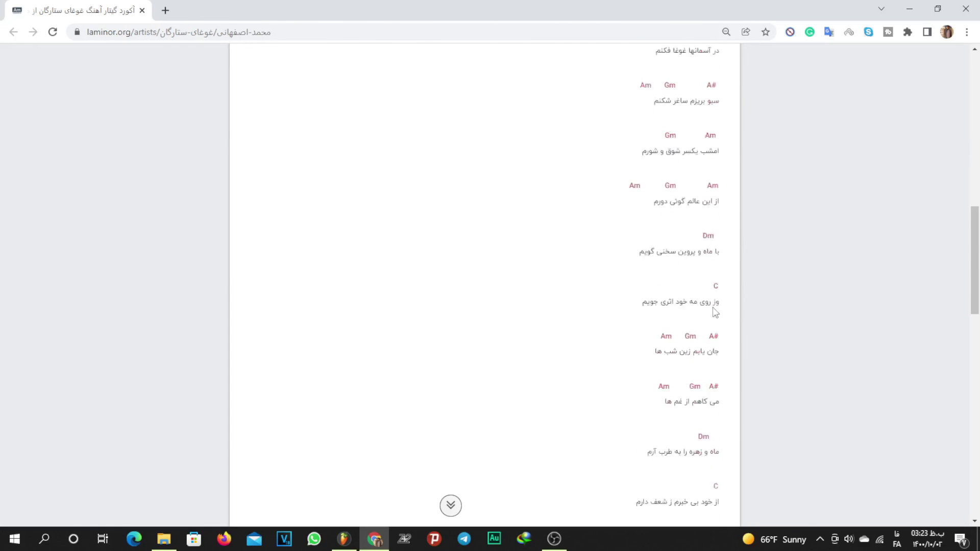
scroll(712, 352, down, 5)
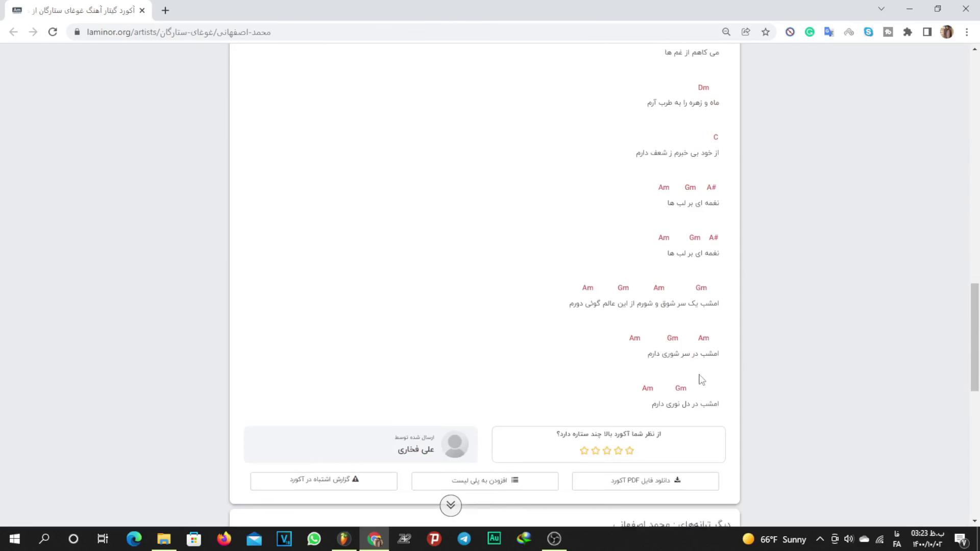
scroll(740, 299, up, 15)
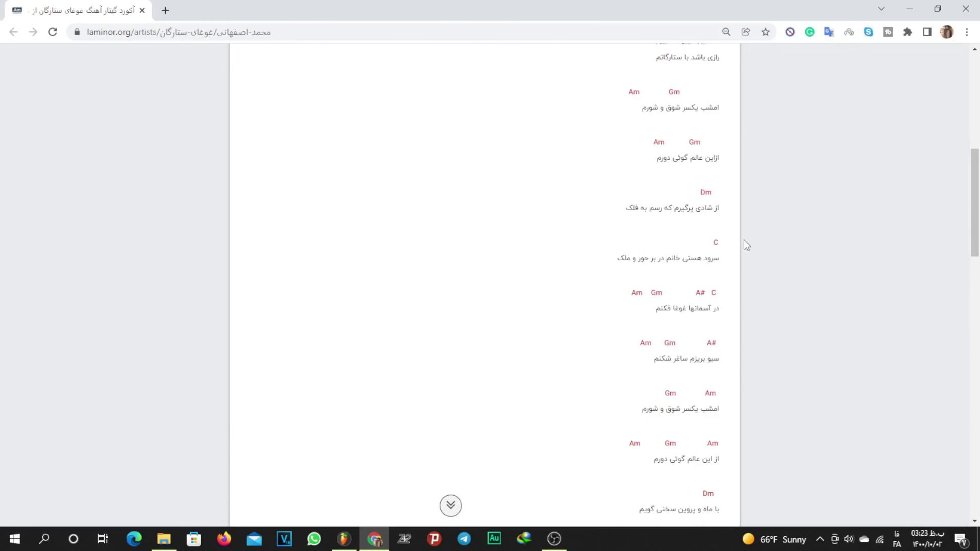
scroll(744, 239, up, 2)
scroll(766, 251, down, 4)
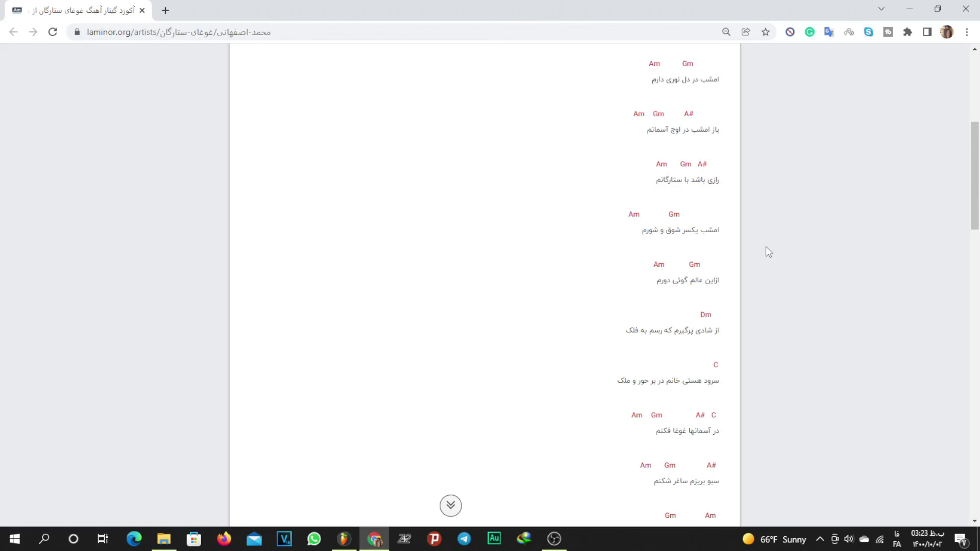
click(344, 539)
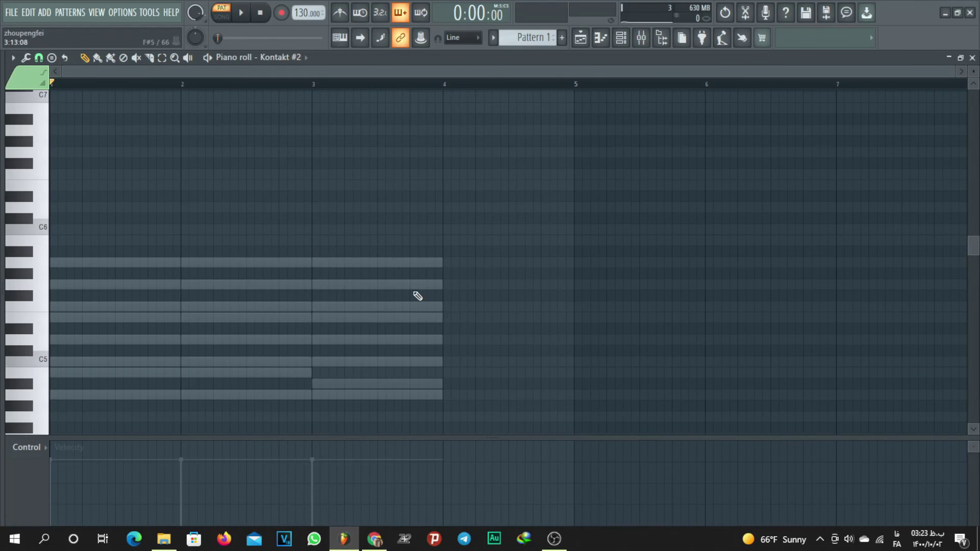